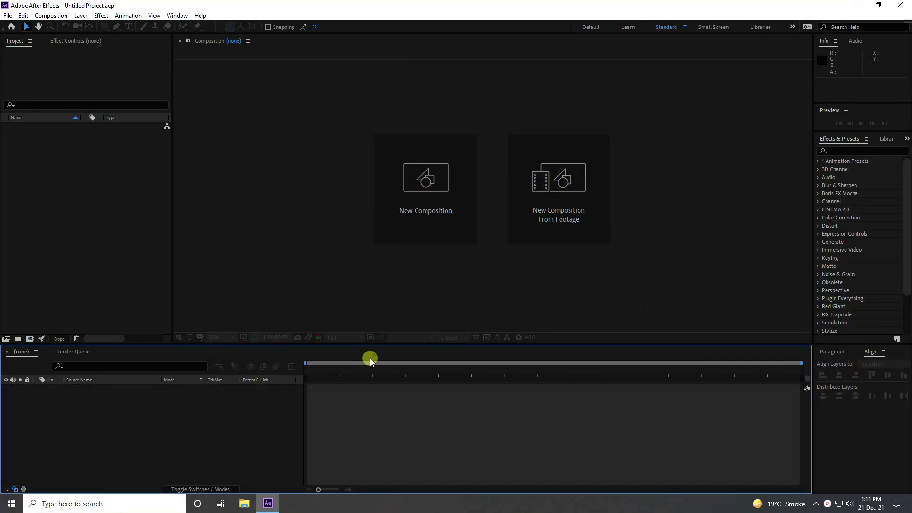
# Create a 1920×1080, 20-second Comp 1 and add a solid layer named SHAPE.
pyautogui.click(443, 211)
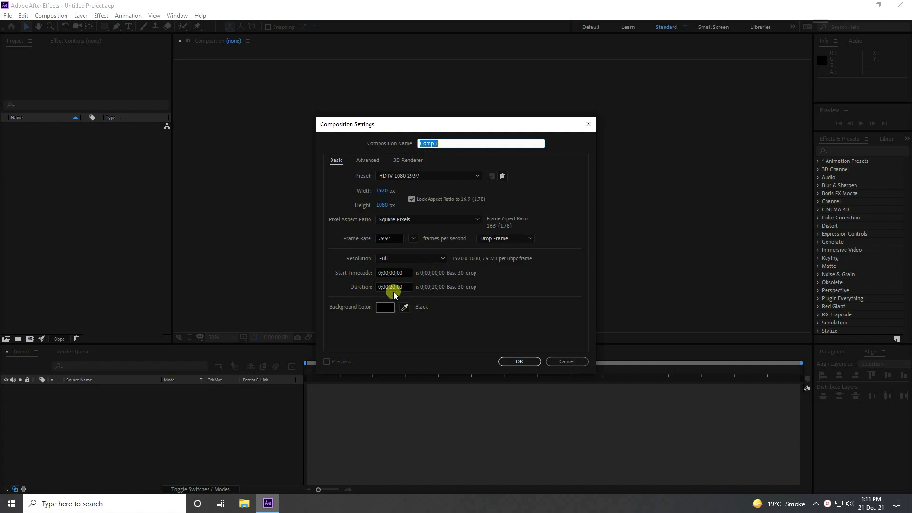
pyautogui.click(510, 362)
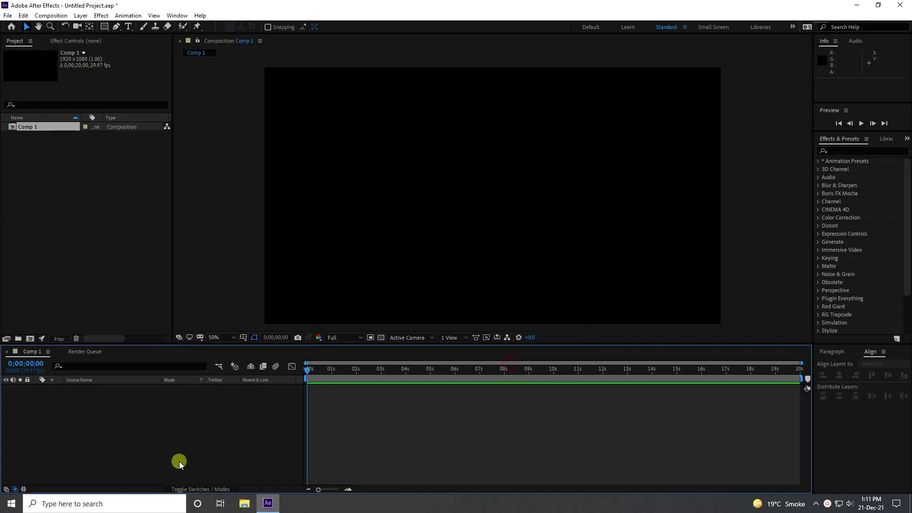
pyautogui.rightClick(162, 451)
pyautogui.moveTo(181, 348)
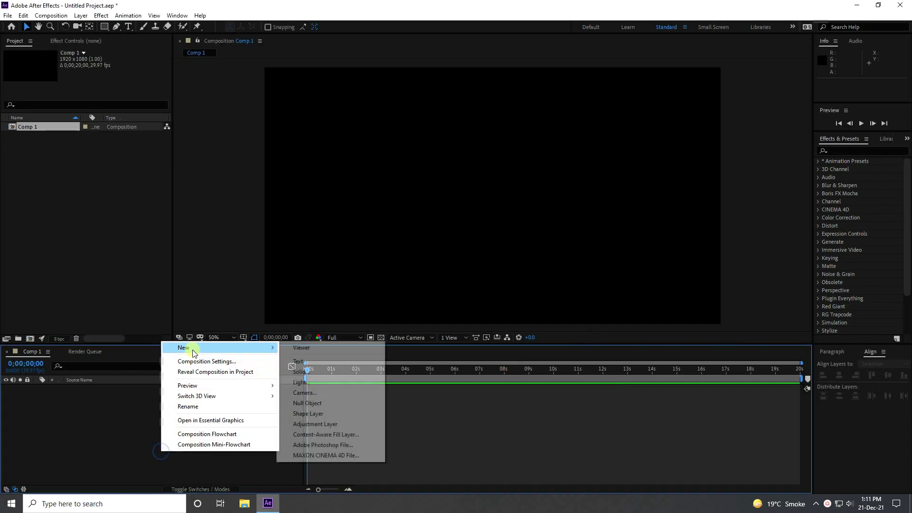
pyautogui.click(312, 374)
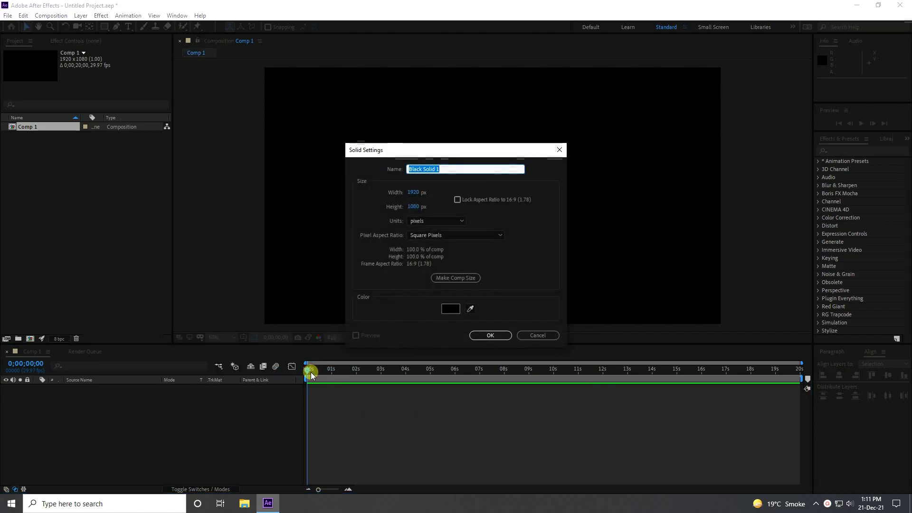
pyautogui.press('BackSpace')
pyautogui.click(501, 335)
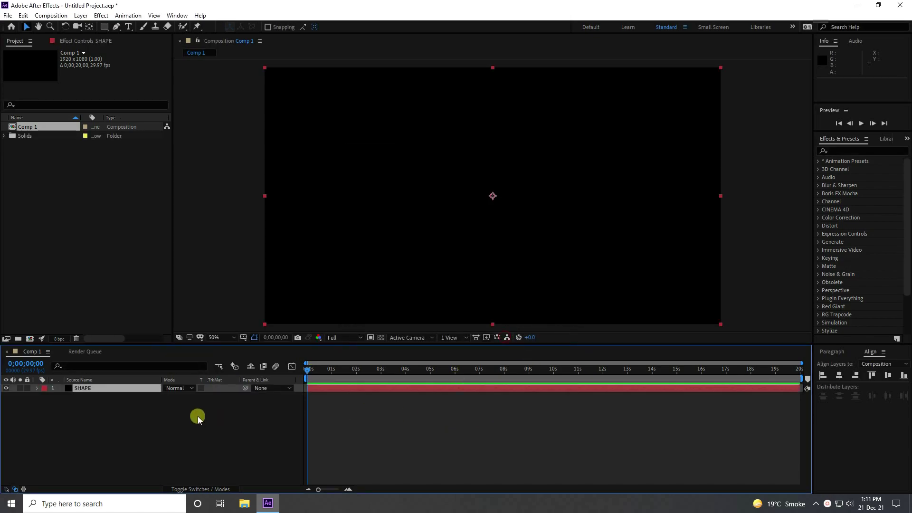
pyautogui.click(101, 15)
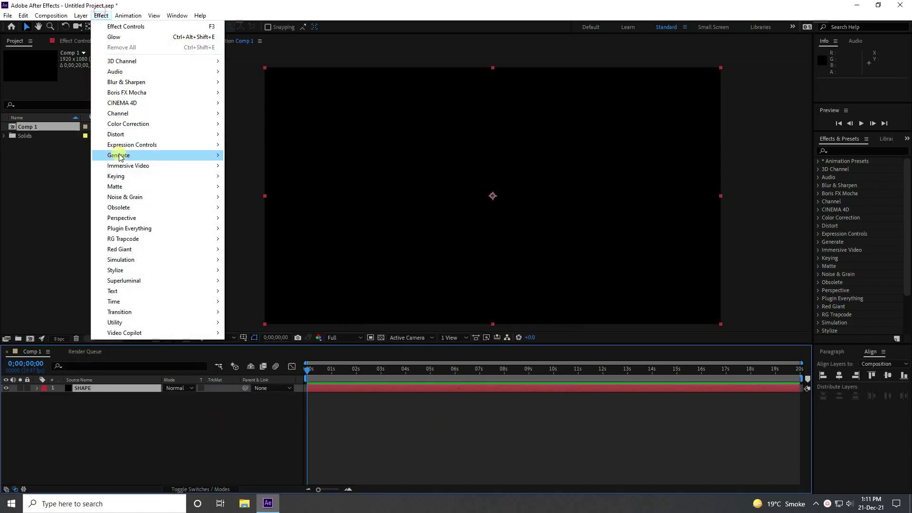
# Apply Trapcode Form to the SHAPE layer.
pyautogui.moveTo(147, 207)
pyautogui.moveTo(149, 238)
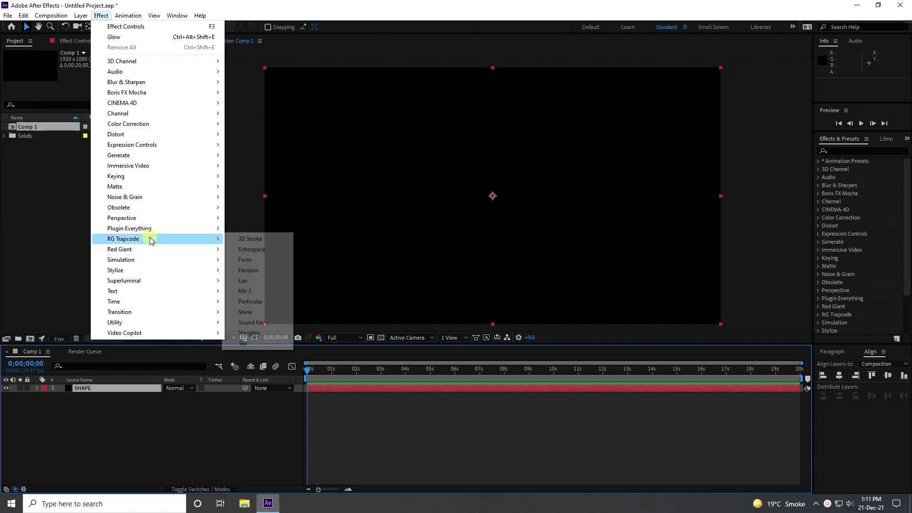
pyautogui.click(242, 261)
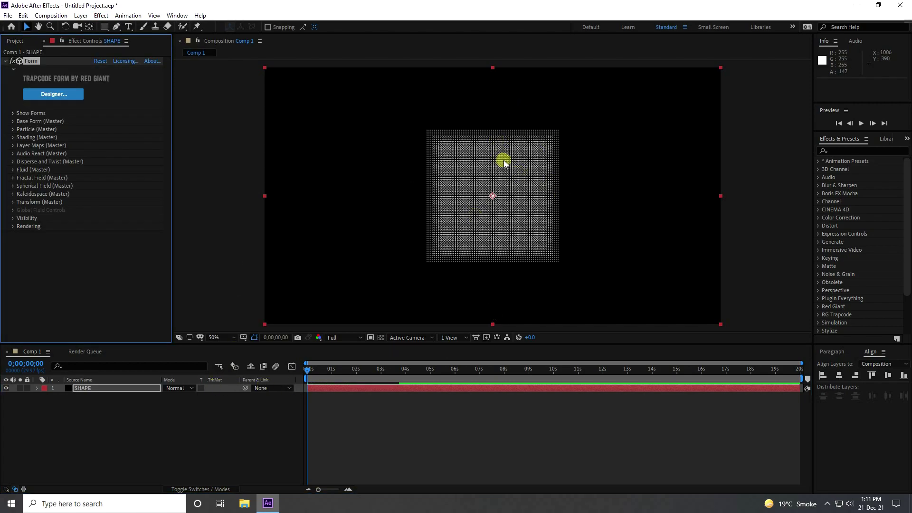
# Set Base Form Particles in X to 500, Y to 200 and Z to 1.
pyautogui.click(13, 122)
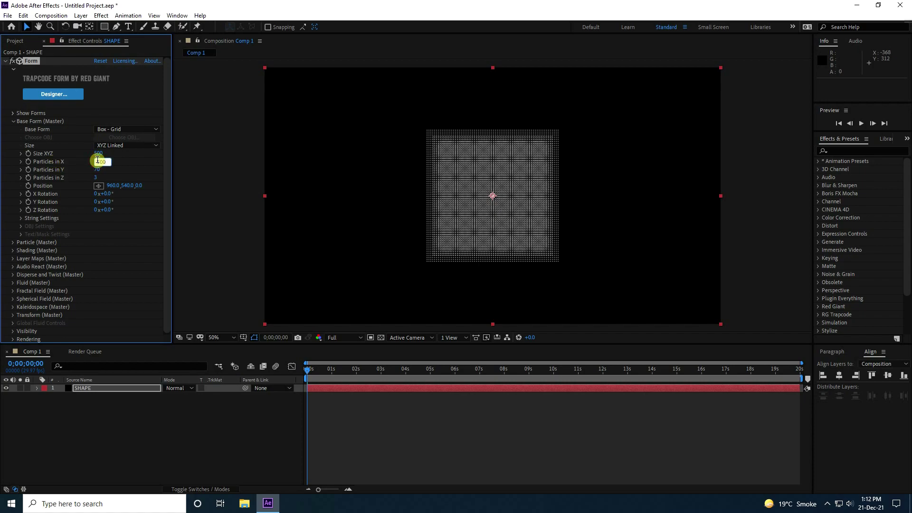
pyautogui.press('Return')
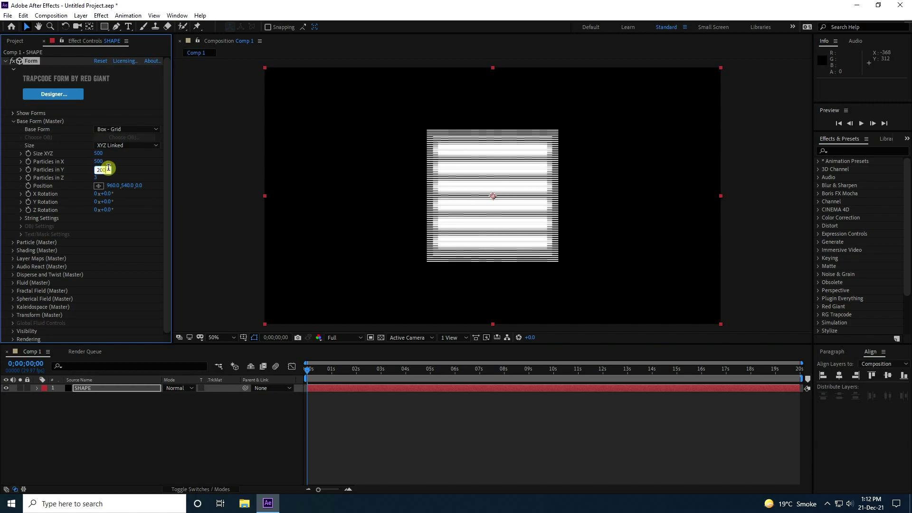
pyautogui.press('Return')
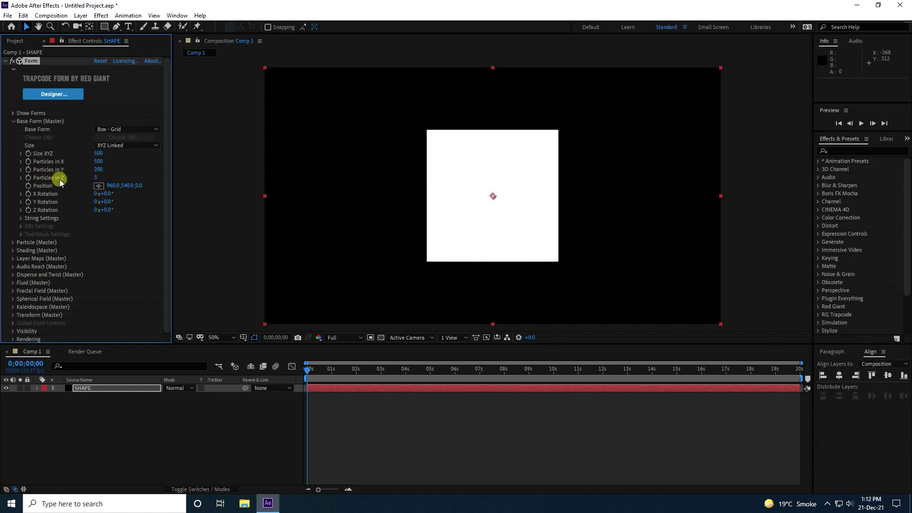
pyautogui.click(96, 178)
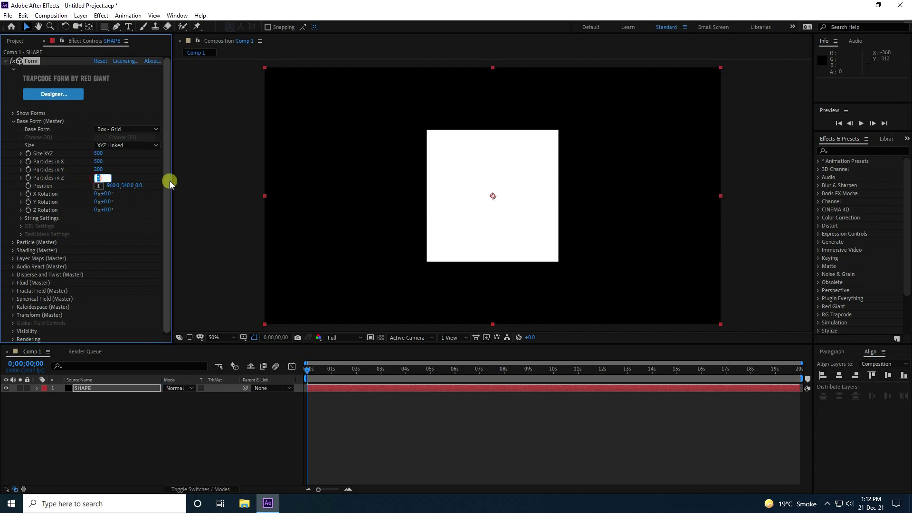
pyautogui.write('1')
pyautogui.press('Return')
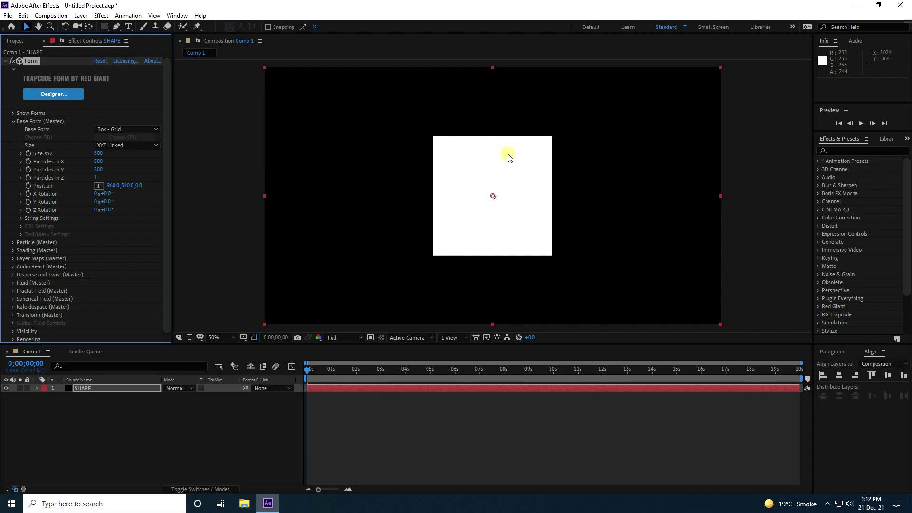
# Set Spherical Field Sphere 1 Strength to 100 and Radius to 400.
pyautogui.click(13, 299)
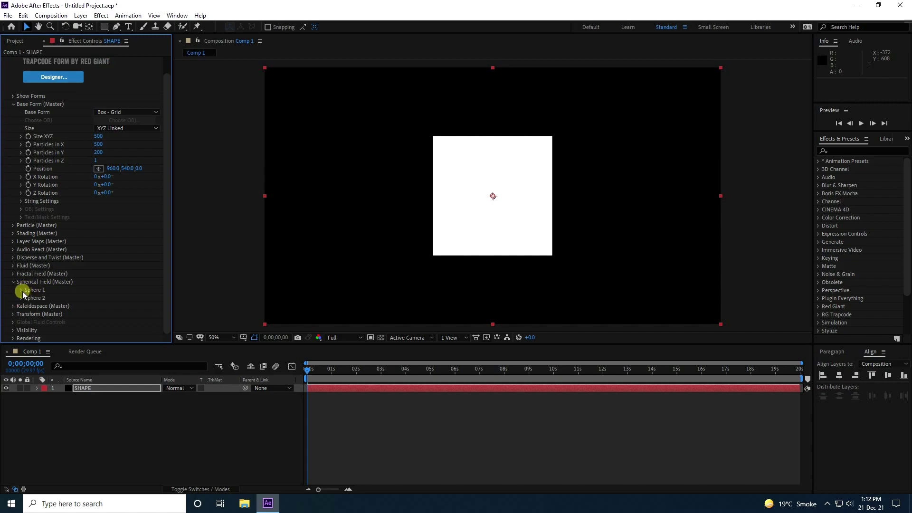
pyautogui.click(22, 290)
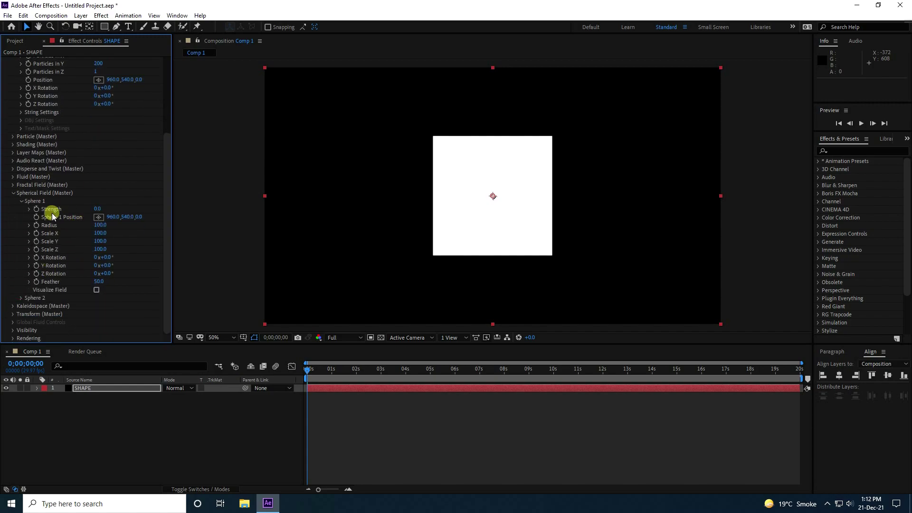
pyautogui.moveTo(96, 210); pyautogui.dragTo(161, 207)
pyautogui.press('.')
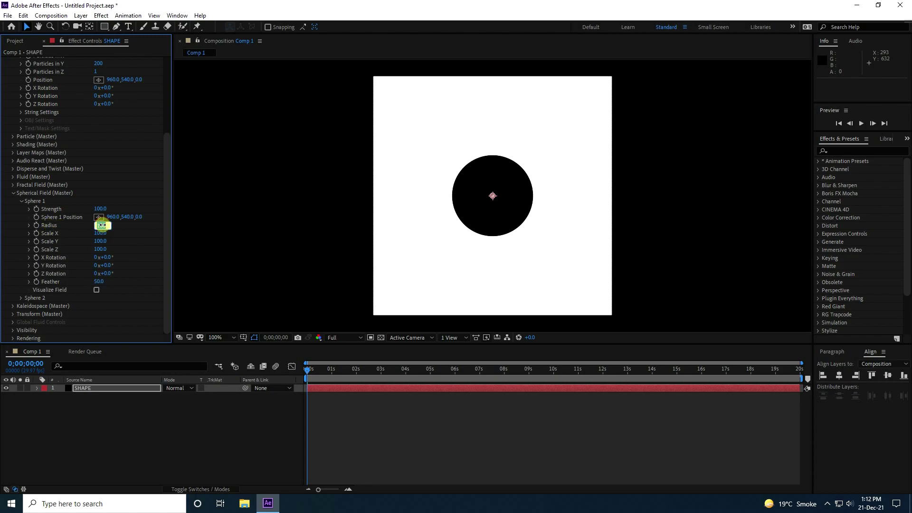
pyautogui.press('Return')
pyautogui.press(',')
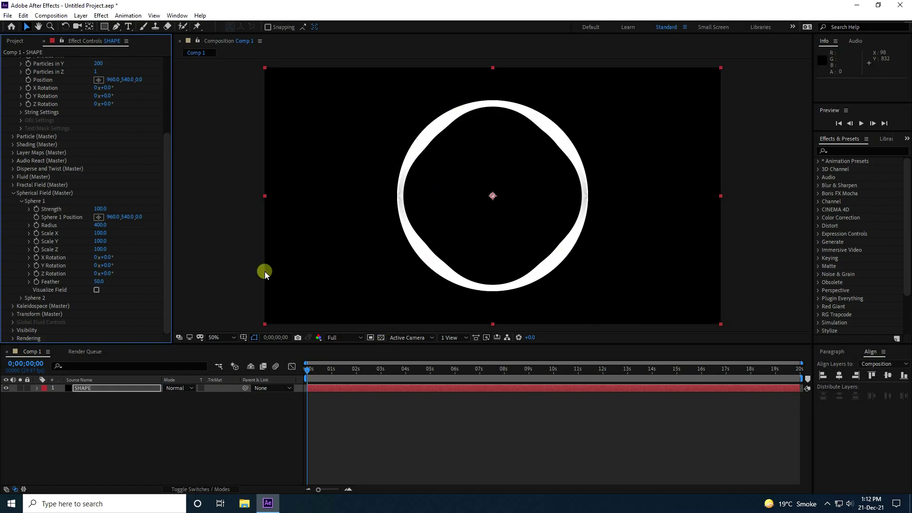
# Set Fractal Field Displace to 500 and drop preview resolution to Half.
pyautogui.click(13, 185)
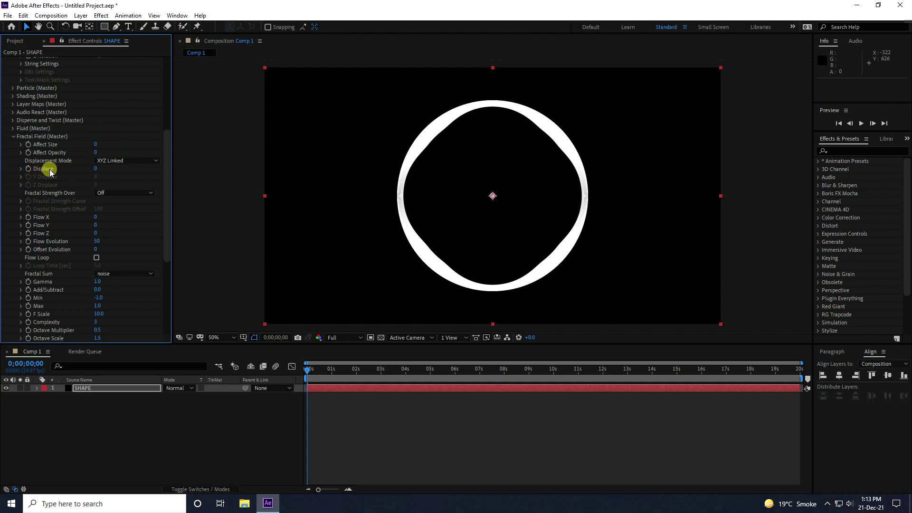
pyautogui.click(96, 169)
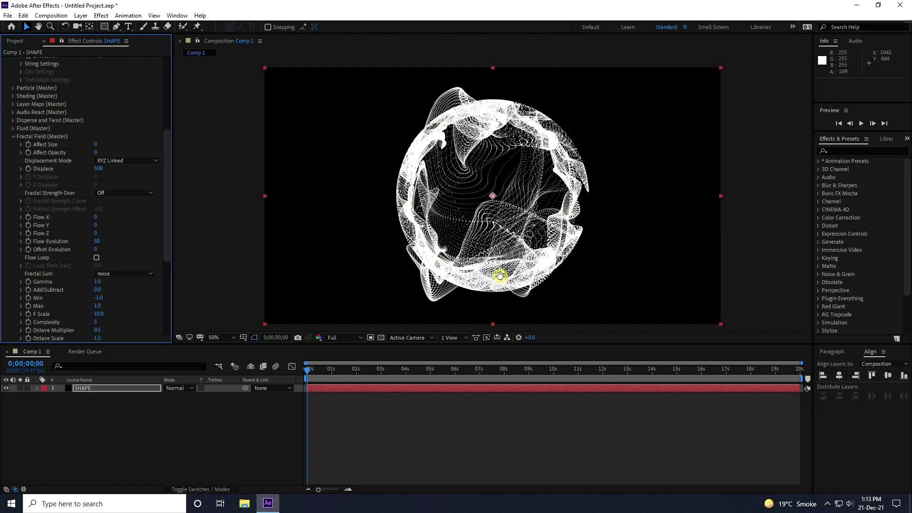
pyautogui.press('space')
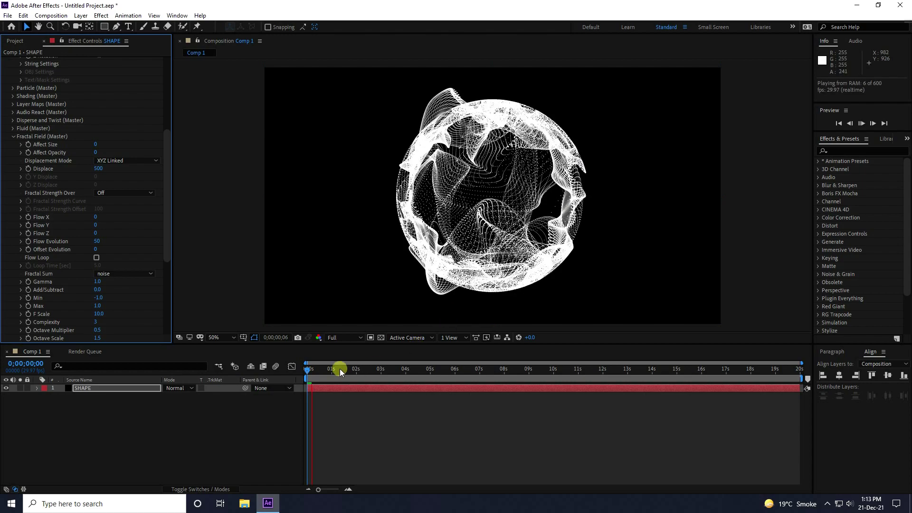
pyautogui.click(345, 338)
pyautogui.click(348, 372)
# Preview the animation from the start, then restore Full preview resolution.
pyautogui.click(309, 367)
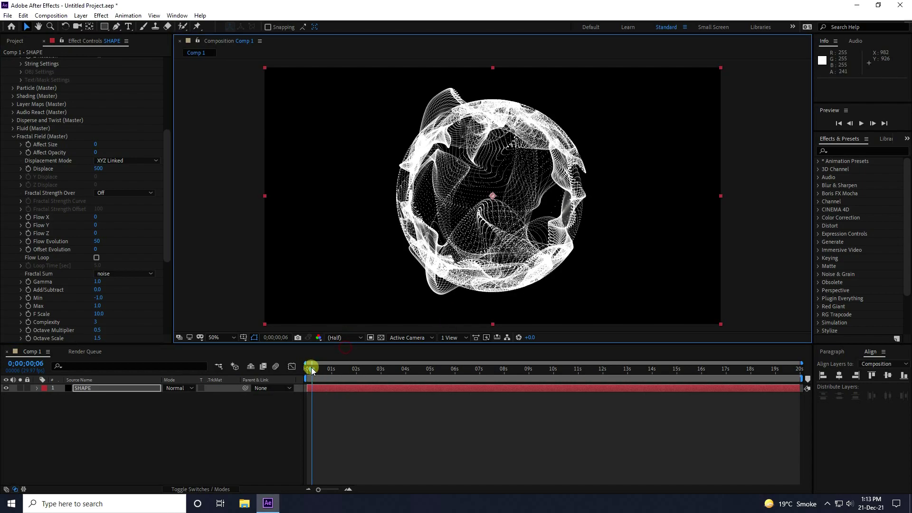
pyautogui.click(861, 123)
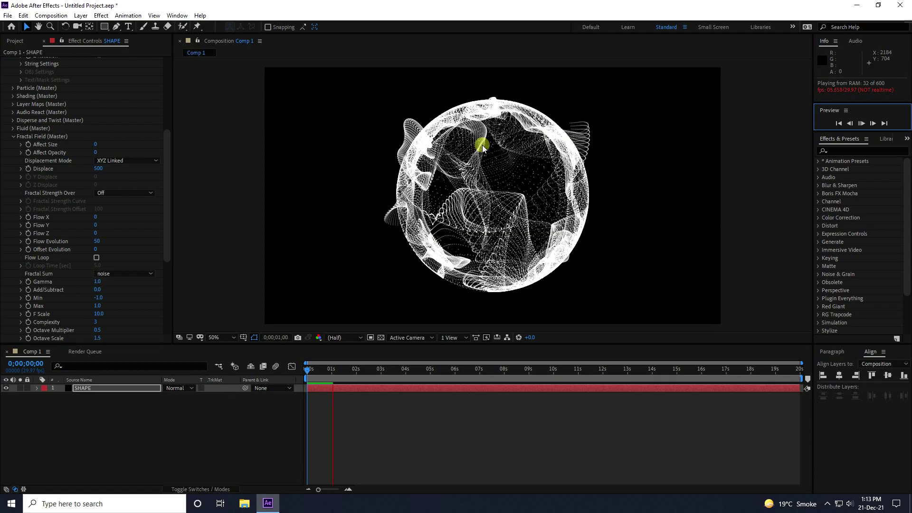
pyautogui.click(337, 369)
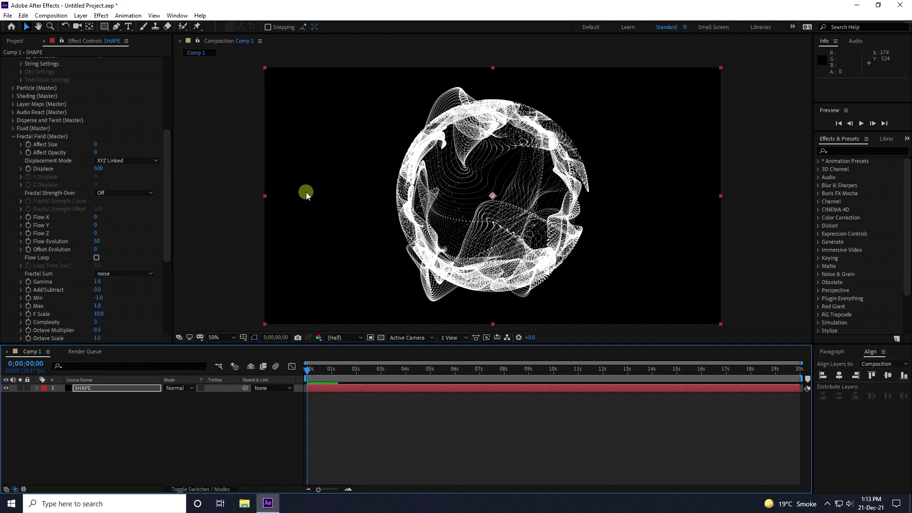
pyautogui.press('space')
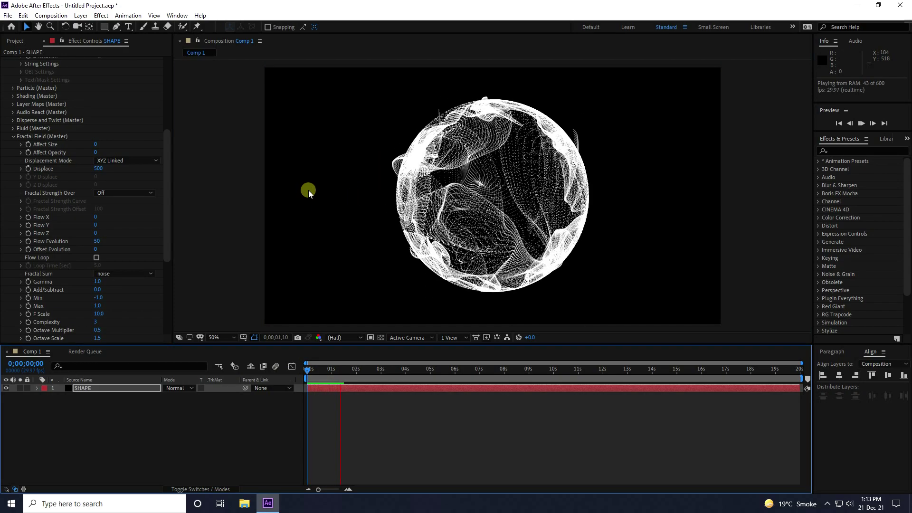
pyautogui.click(347, 391)
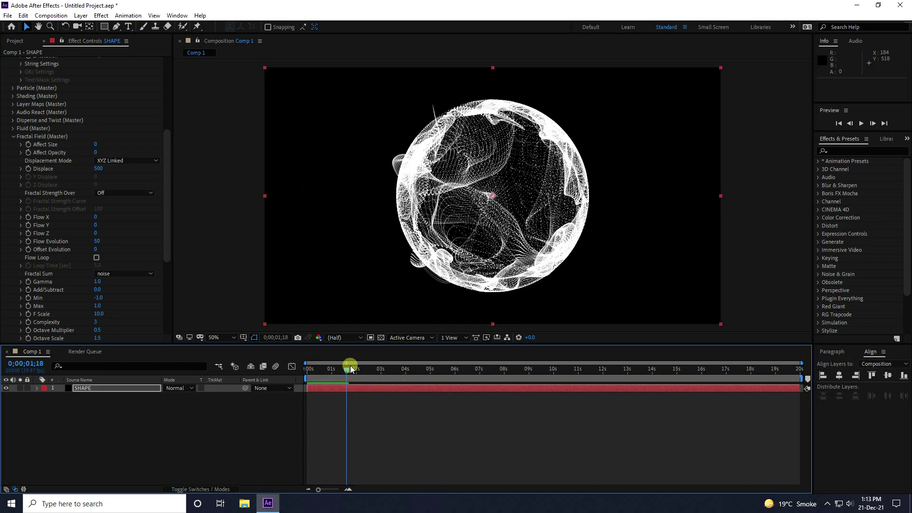
pyautogui.click(348, 337)
pyautogui.click(341, 350)
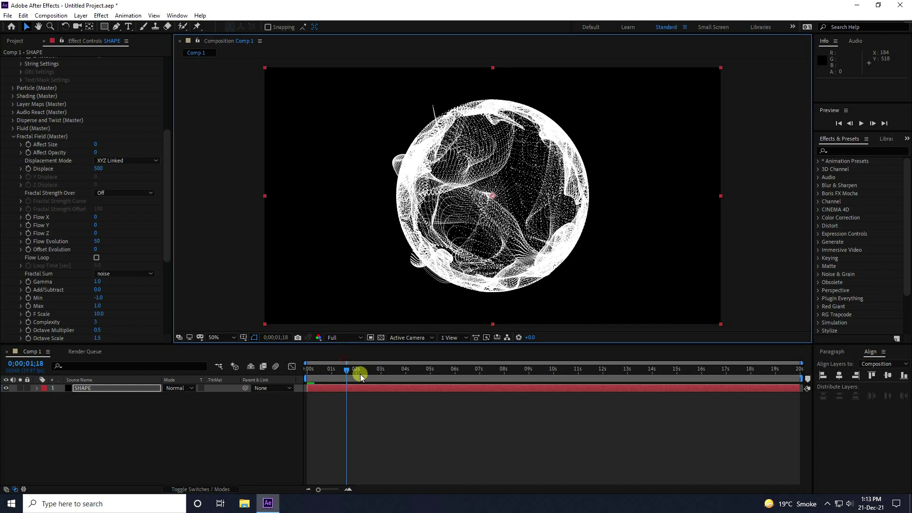
# Move the Form's Base Form Position to 700, 540, 0.
pyautogui.scroll(5, 15, 149)
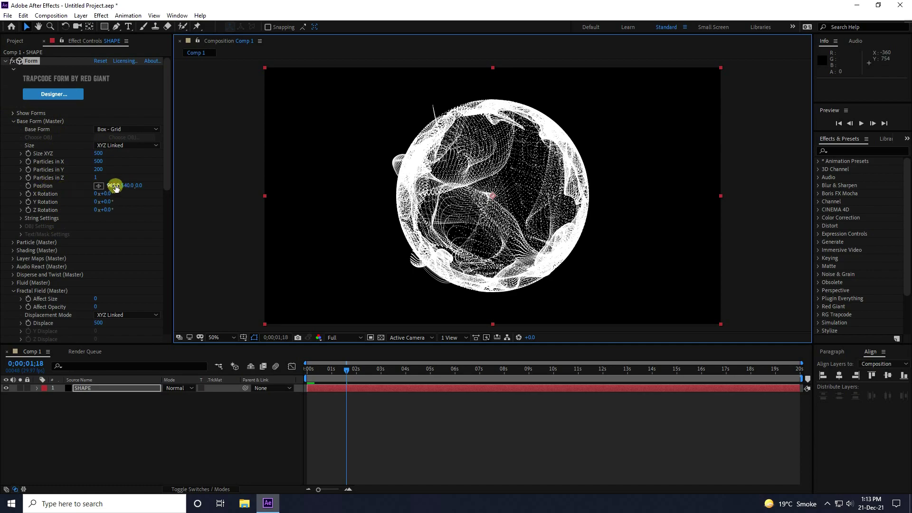
pyautogui.moveTo(115, 187)
pyautogui.mouseDown()
pyautogui.moveTo(28, 200)
pyautogui.moveTo(98, 192)
pyautogui.mouseUp()
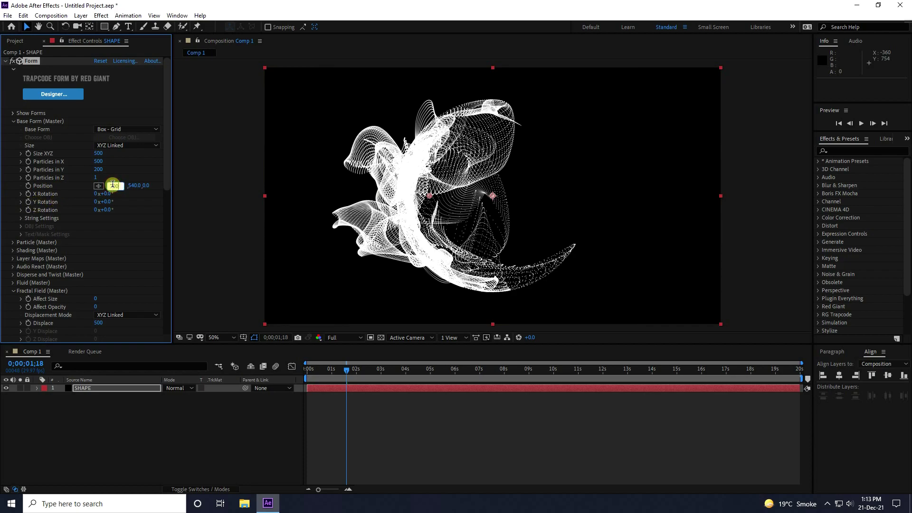
pyautogui.moveTo(112, 184); pyautogui.dragTo(112, 184)
# Preview the animation from the start, then select the SHAPE layer.
pyautogui.moveTo(346, 368); pyautogui.dragTo(251, 378)
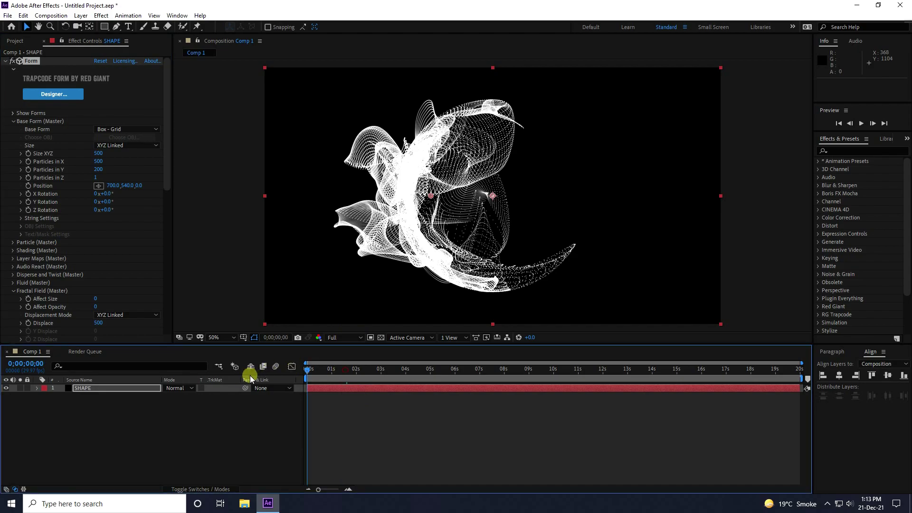
pyautogui.press('space')
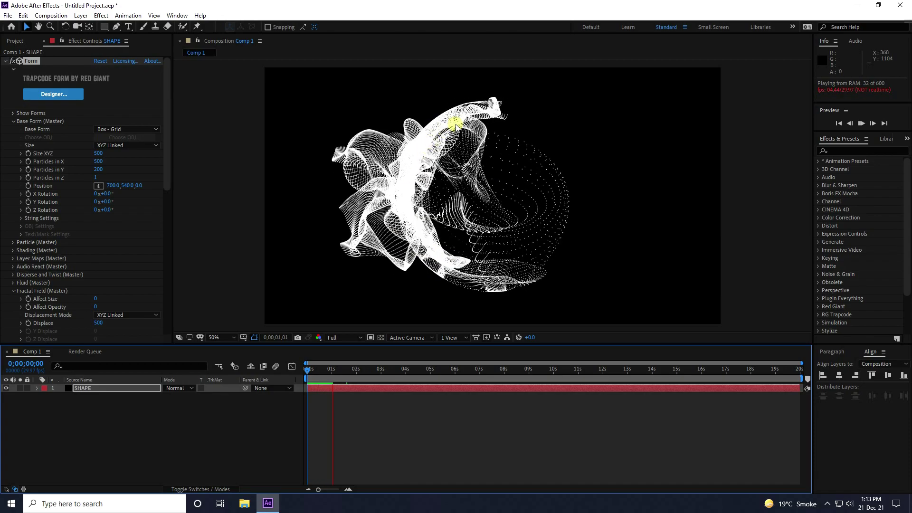
pyautogui.click(387, 198)
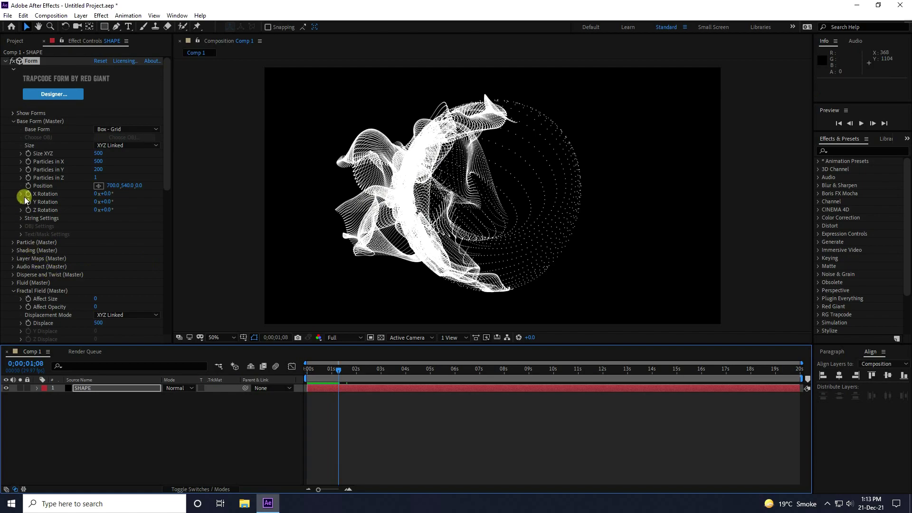
pyautogui.scroll(-3, 17, 204)
pyautogui.scroll(-2, 17, 199)
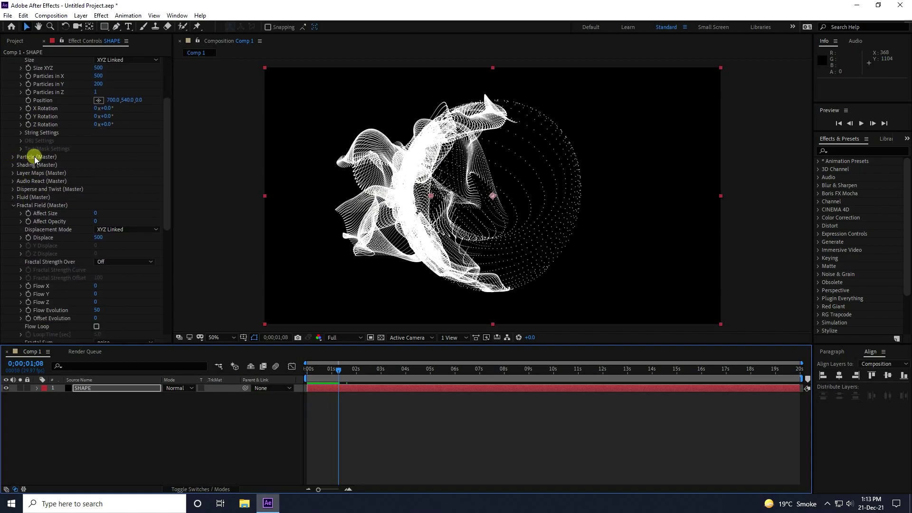
# Colour the Form particles blue 00AAFF with hue 200 and saturation 100.
pyautogui.click(13, 157)
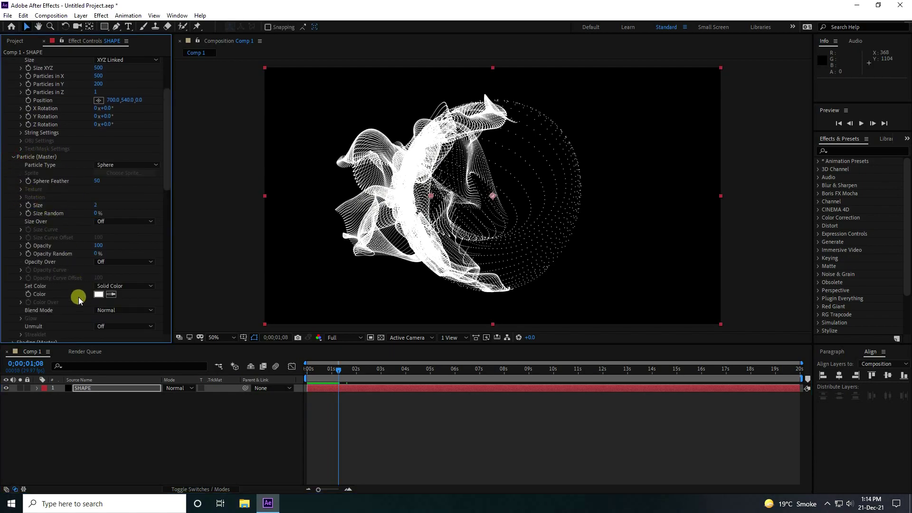
pyautogui.click(98, 294)
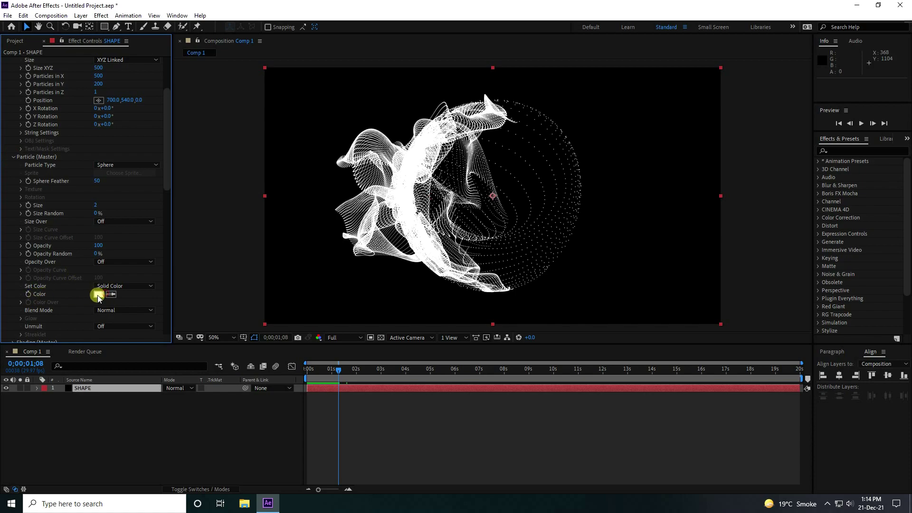
pyautogui.click(316, 333)
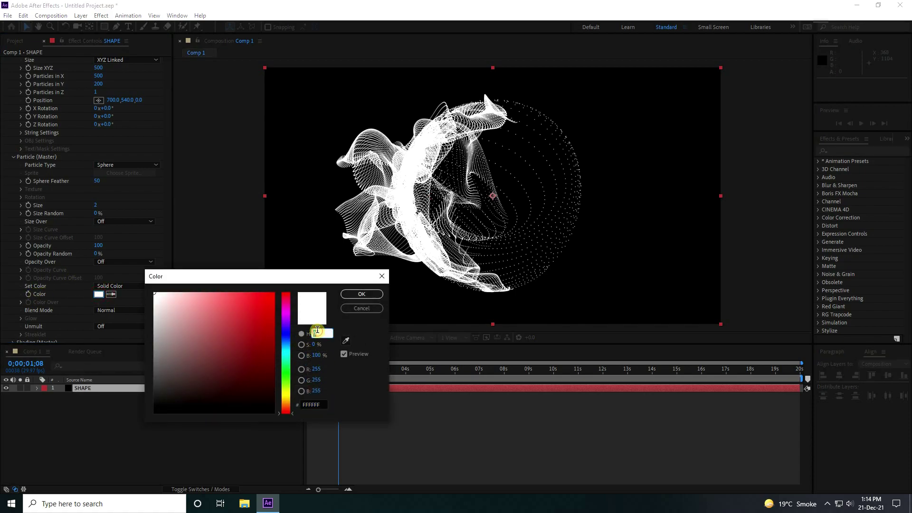
pyautogui.write('200')
pyautogui.press('Tab')
pyautogui.write('100')
pyautogui.press('Tab')
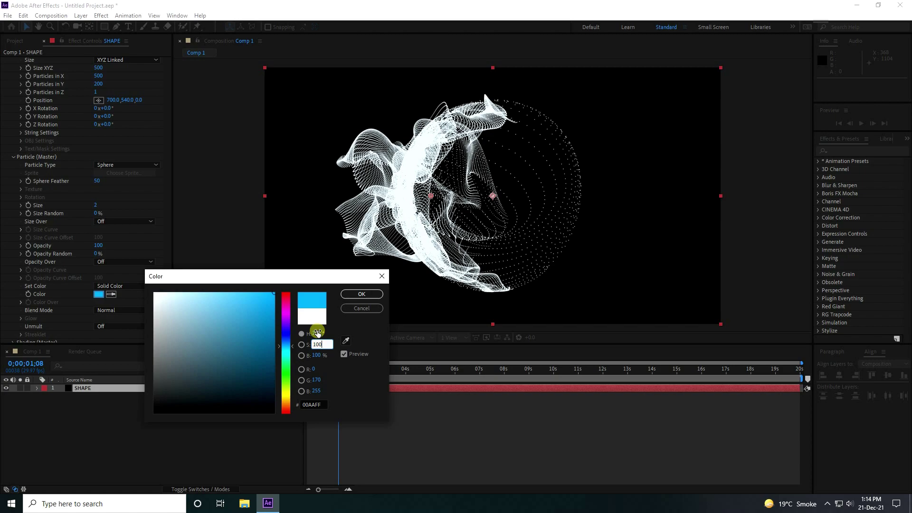
pyautogui.click(362, 293)
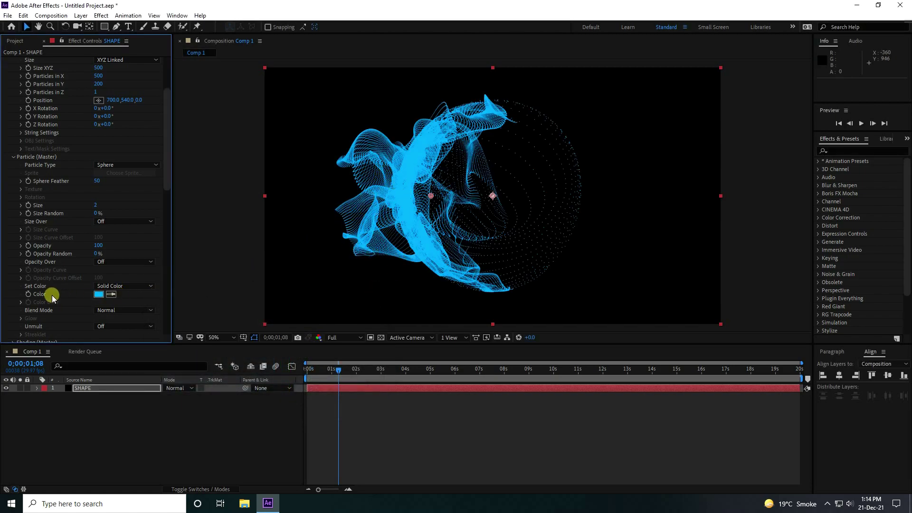
pyautogui.click(107, 311)
# Set the Particle Blend Mode to Screen and preview the animation.
pyautogui.click(118, 342)
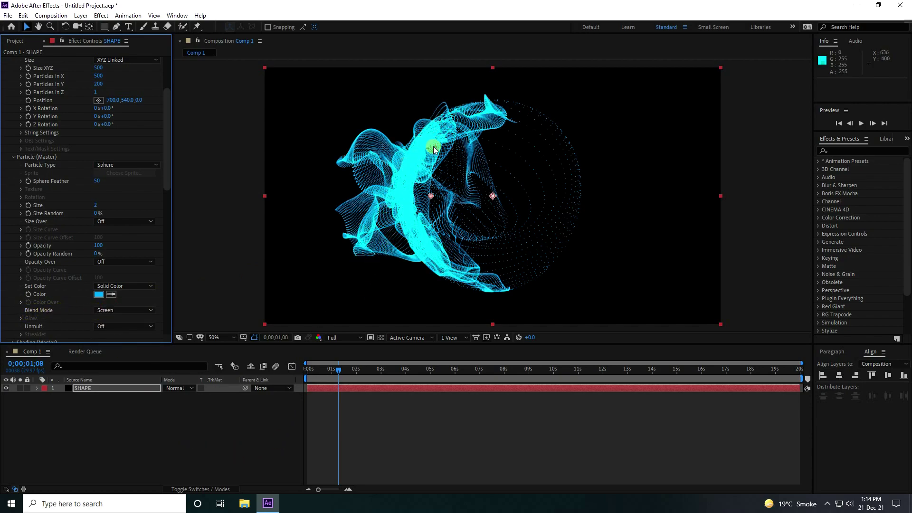
pyautogui.click(334, 373)
pyautogui.press('space')
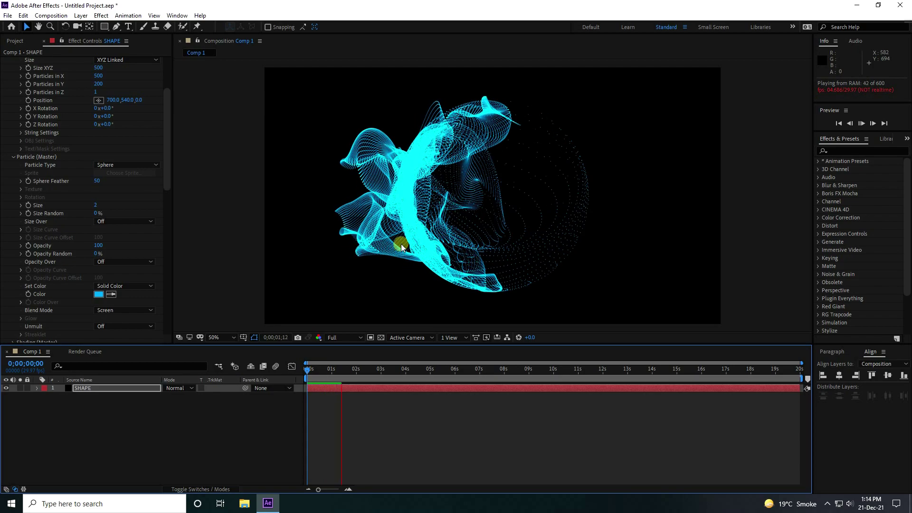
# Duplicate SHAPE, rotate the top copy 180°, and preview from the start.
pyautogui.click(95, 392)
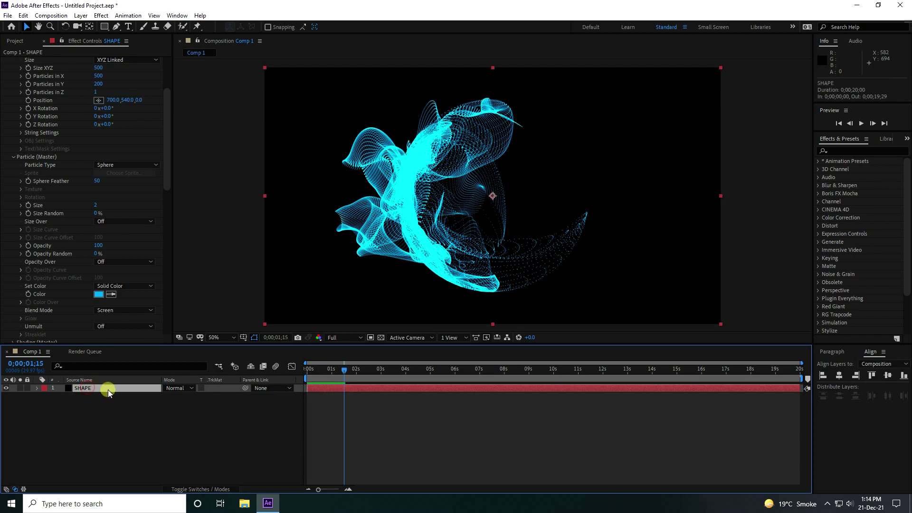
pyautogui.hotkey('ctrl', 'd')
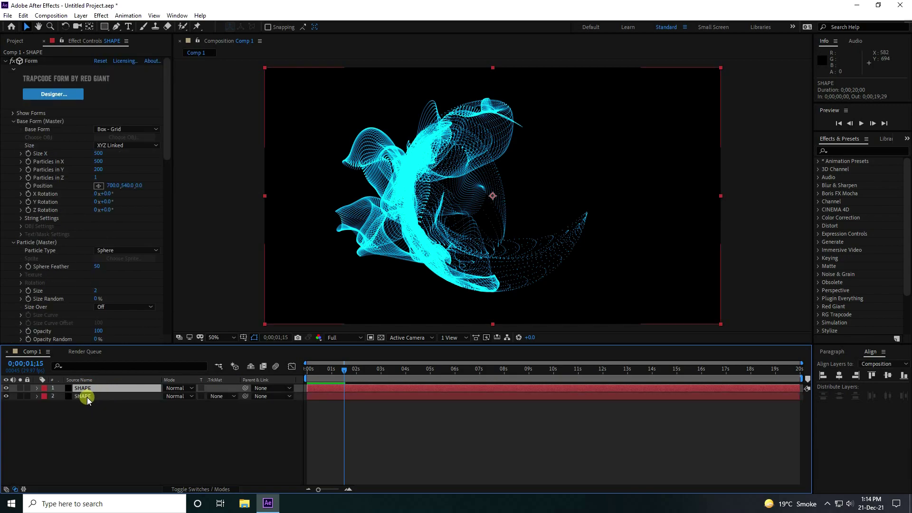
pyautogui.click(97, 387)
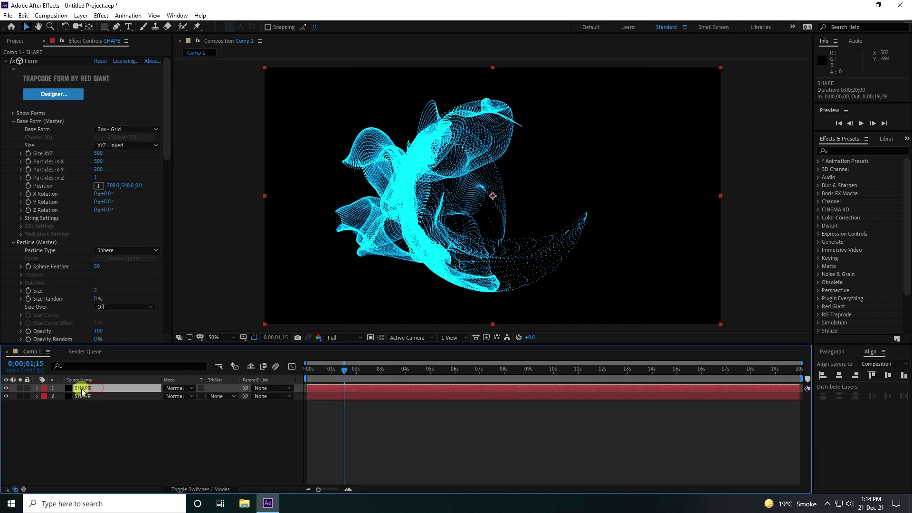
pyautogui.press('r')
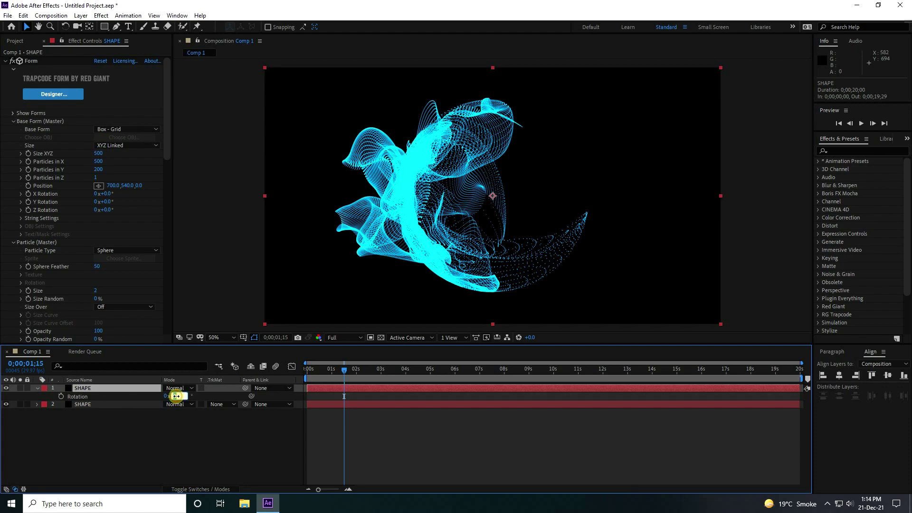
pyautogui.write('180')
pyautogui.press('Return')
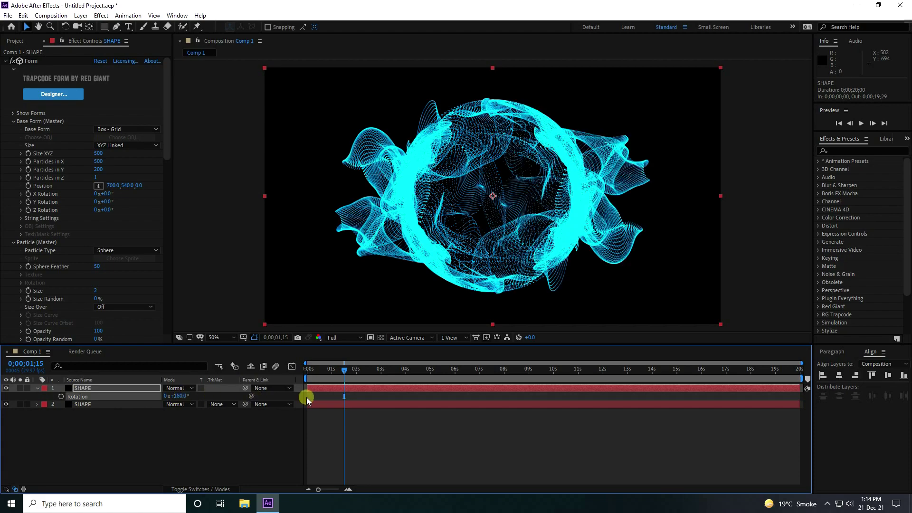
pyautogui.moveTo(345, 368); pyautogui.dragTo(301, 440)
pyautogui.press('space')
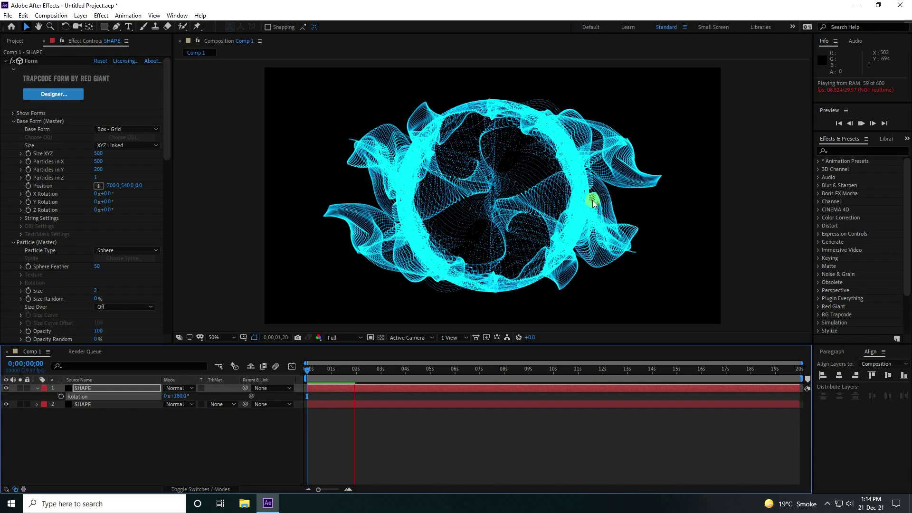
# Change the top SHAPE layer's particle colour to orange FF6A00 (hue 25).
pyautogui.click(355, 369)
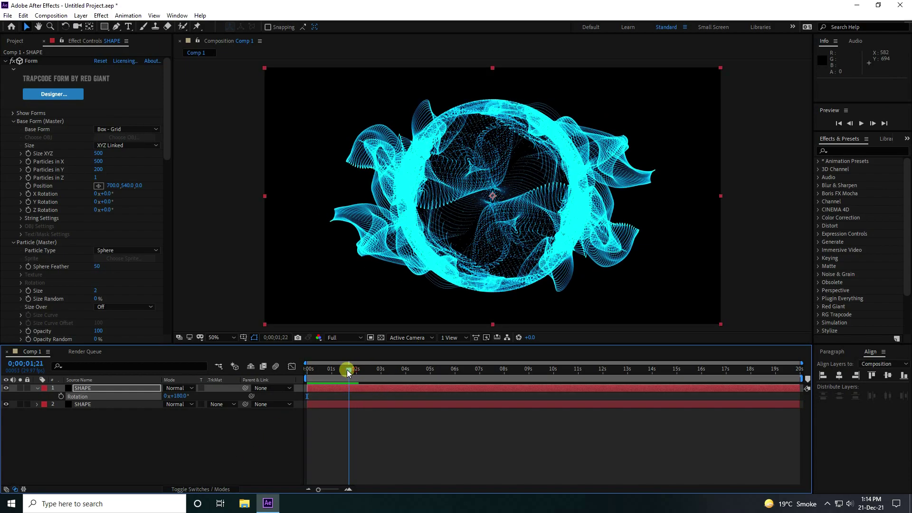
pyautogui.scroll(-5, 61, 218)
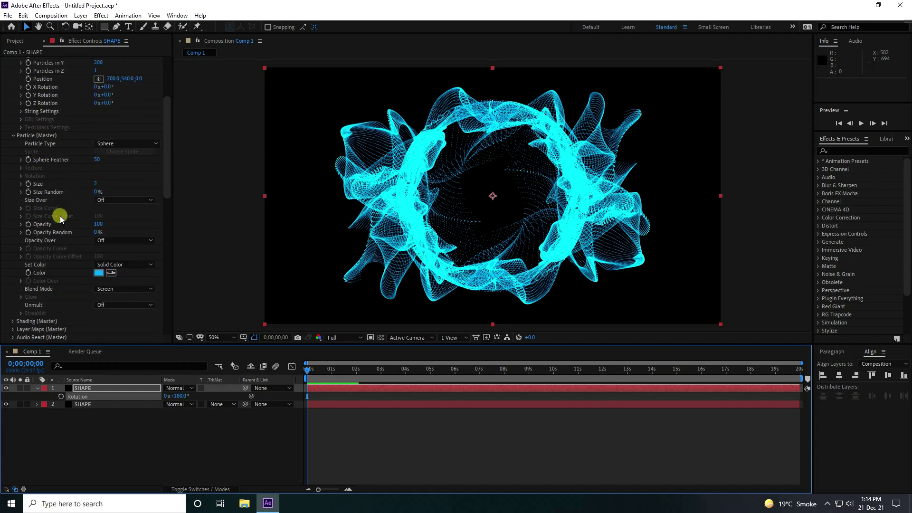
pyautogui.scroll(5, 25, 164)
pyautogui.click(86, 389)
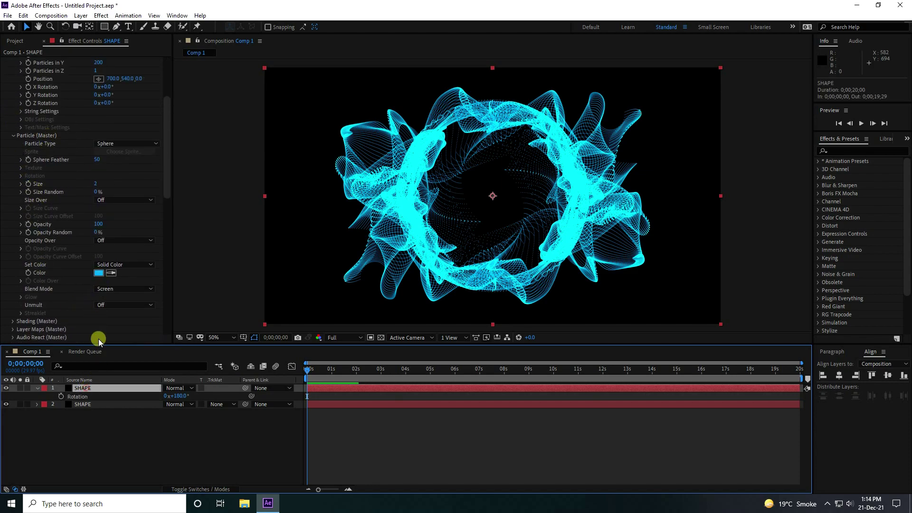
pyautogui.click(100, 274)
pyautogui.click(319, 333)
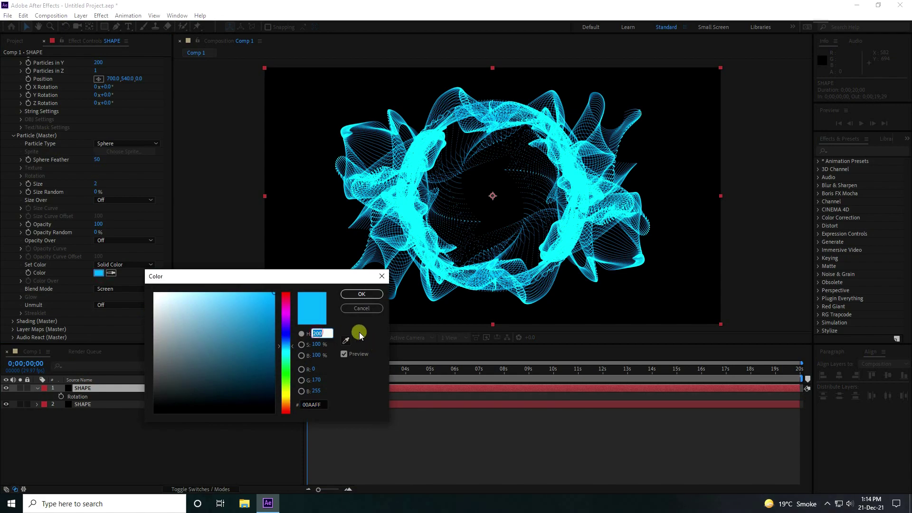
pyautogui.write('25')
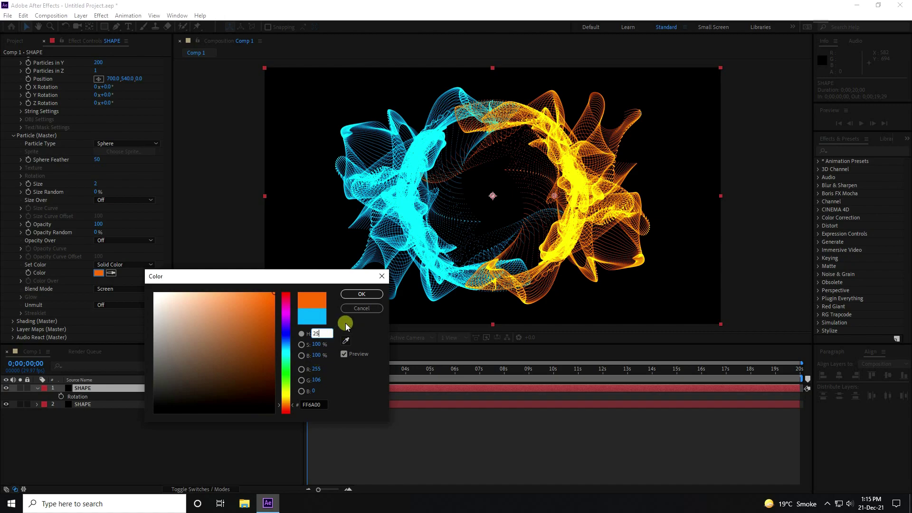
pyautogui.click(362, 294)
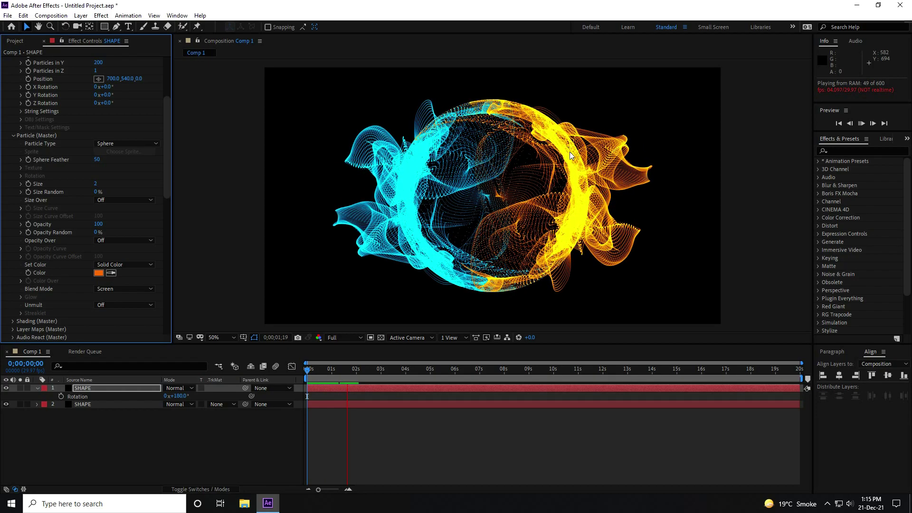
# Replay the half-blue, half-orange ring preview from the start, then stop it.
pyautogui.click(348, 371)
pyautogui.press('space')
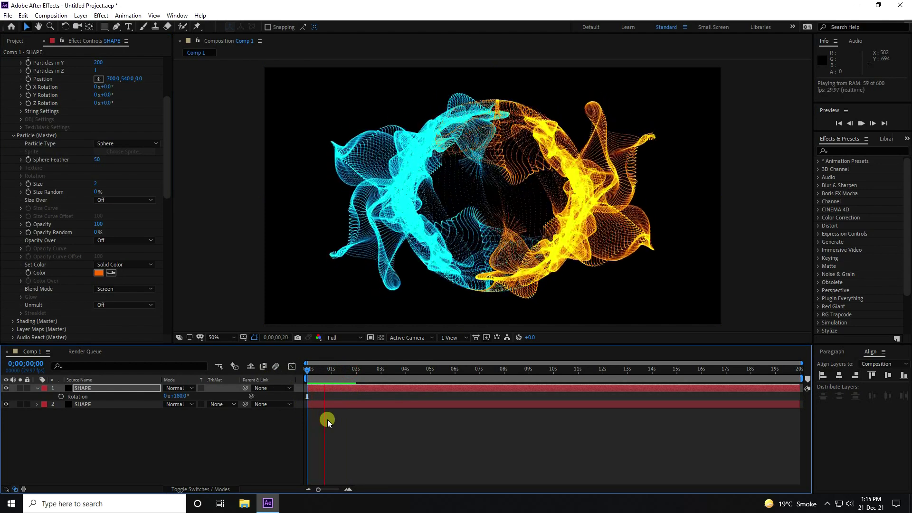
pyautogui.press('space')
# Pre-compose both SHAPE layers into one precomp named SHAPE NEW.
pyautogui.click(37, 388)
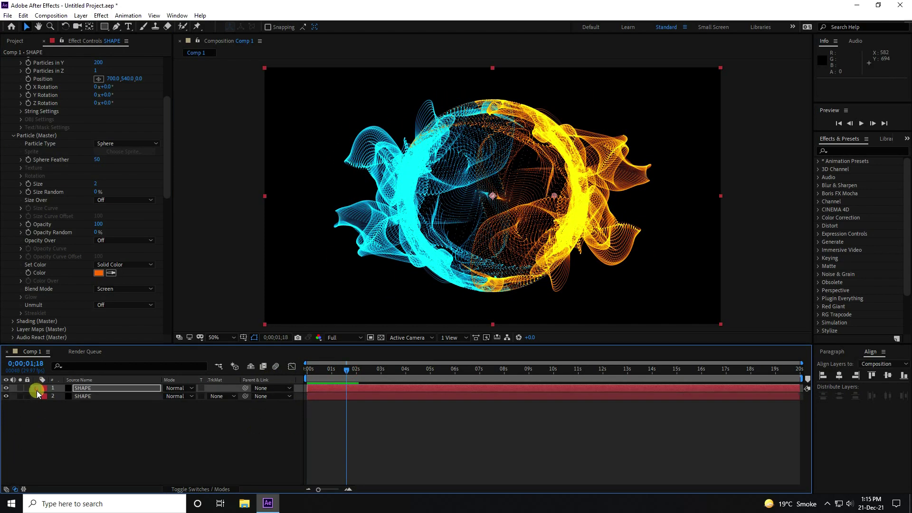
pyautogui.click(77, 422)
pyautogui.hotkey('ctrl', 'a')
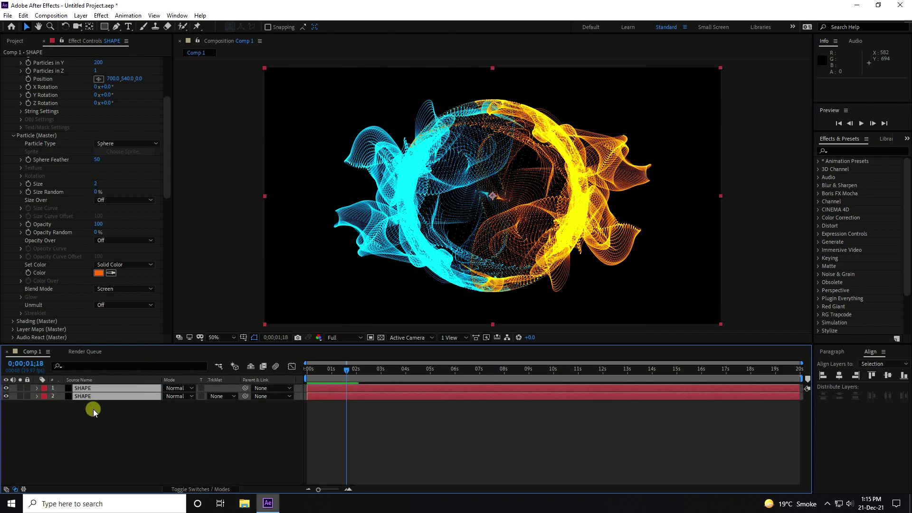
pyautogui.rightClick(90, 396)
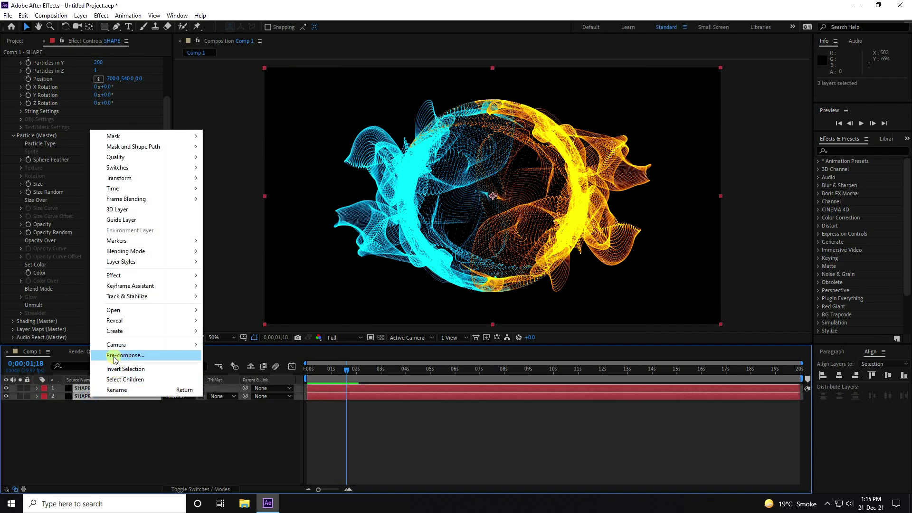
pyautogui.click(126, 355)
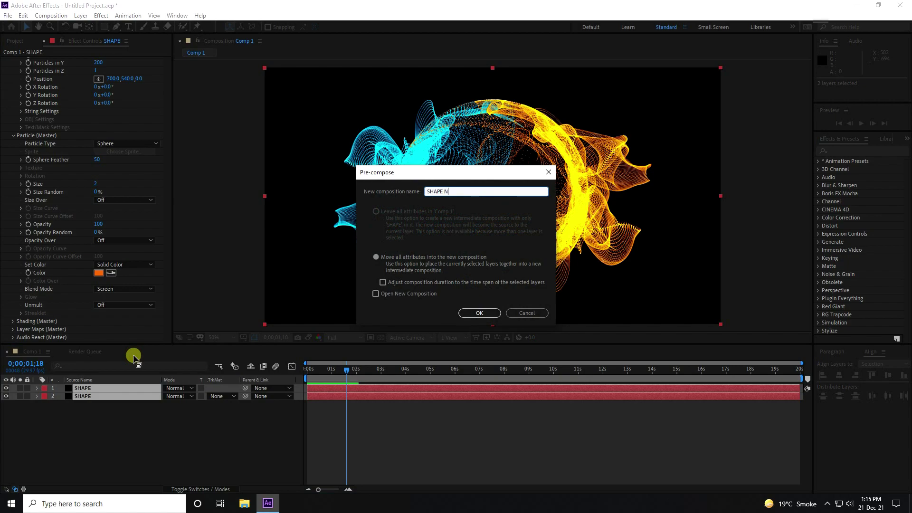
pyautogui.write('SHAPE NEW')
pyautogui.click(489, 312)
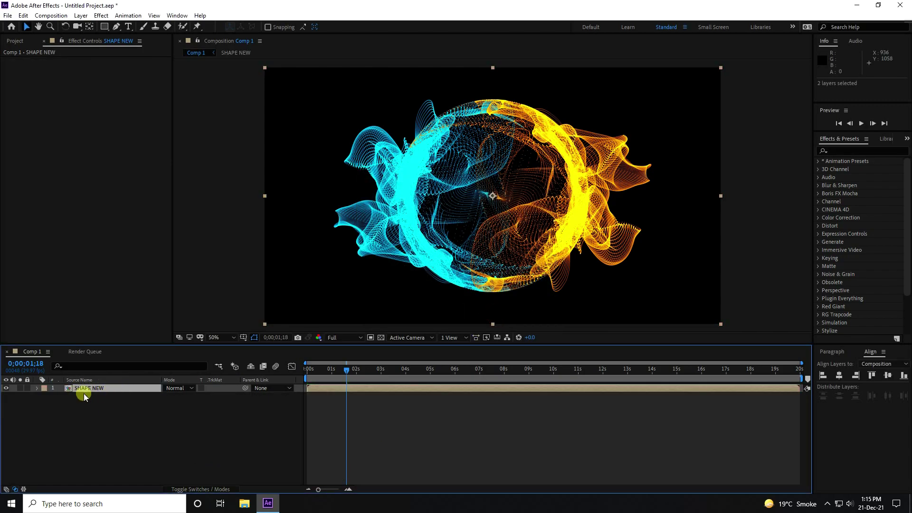
# Duplicate the SHAPE NEW layer and set the top copy's Rotation to -90°.
pyautogui.hotkey('ctrl', 'd')
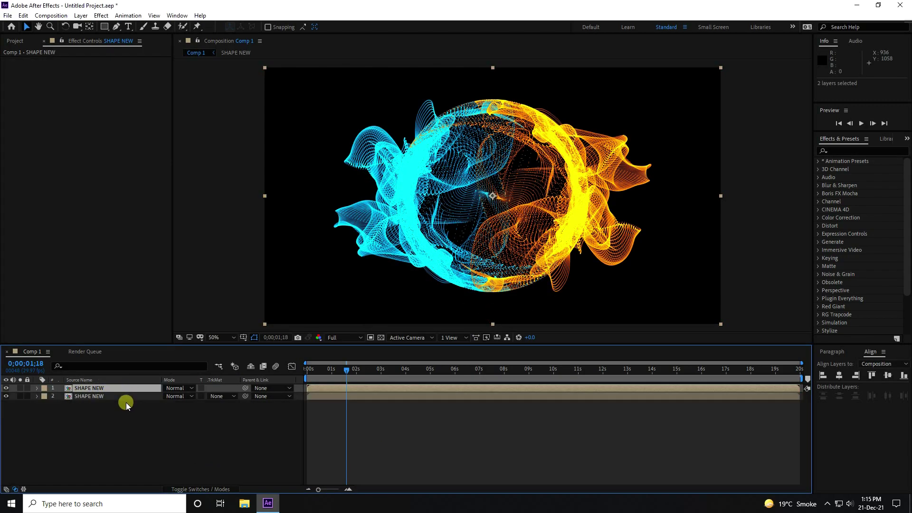
pyautogui.click(101, 389)
pyautogui.press('r')
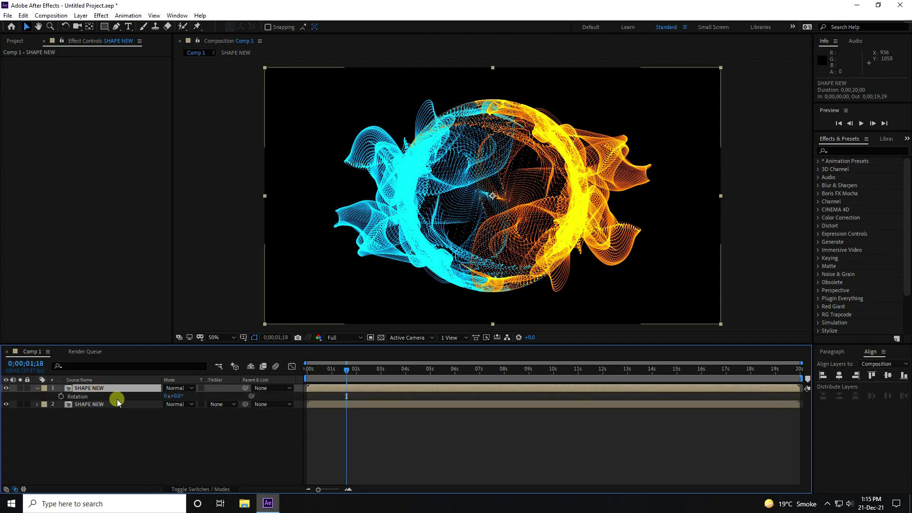
pyautogui.click(175, 397)
pyautogui.write('90')
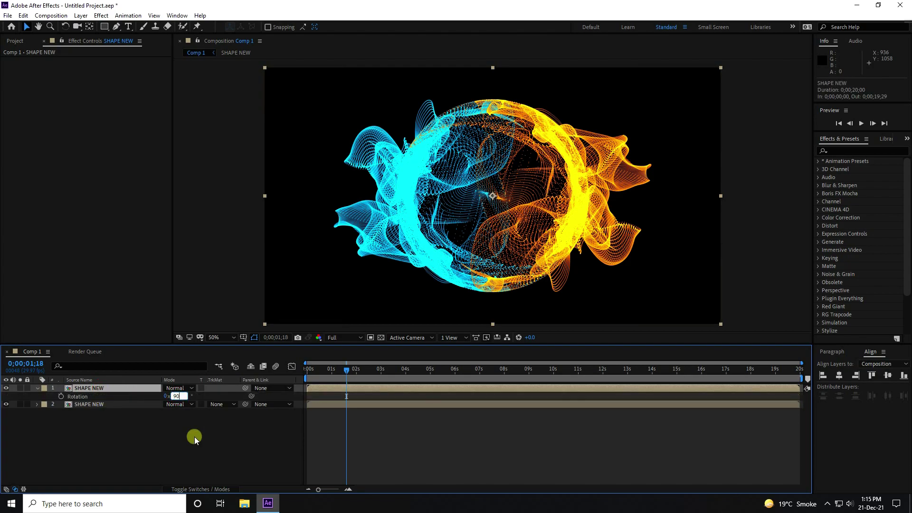
pyautogui.press('Return')
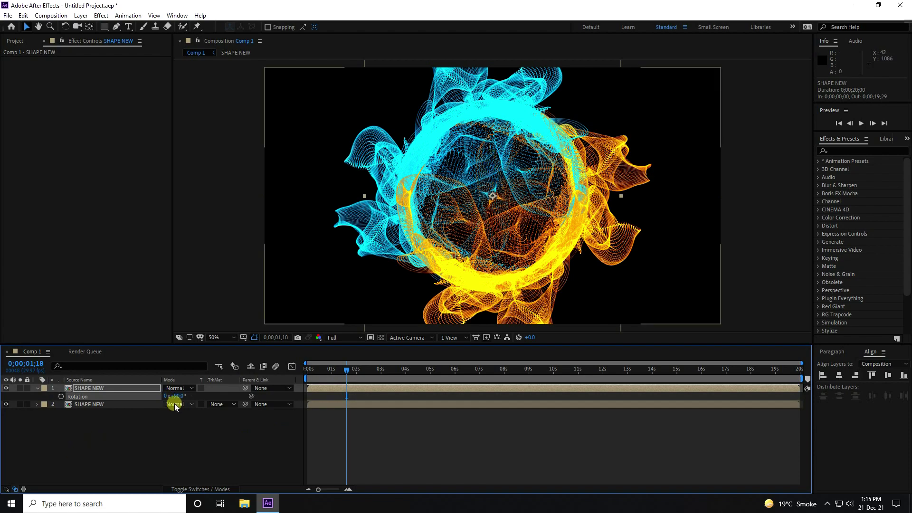
pyautogui.click(179, 396)
pyautogui.write('-90')
pyautogui.press('Return')
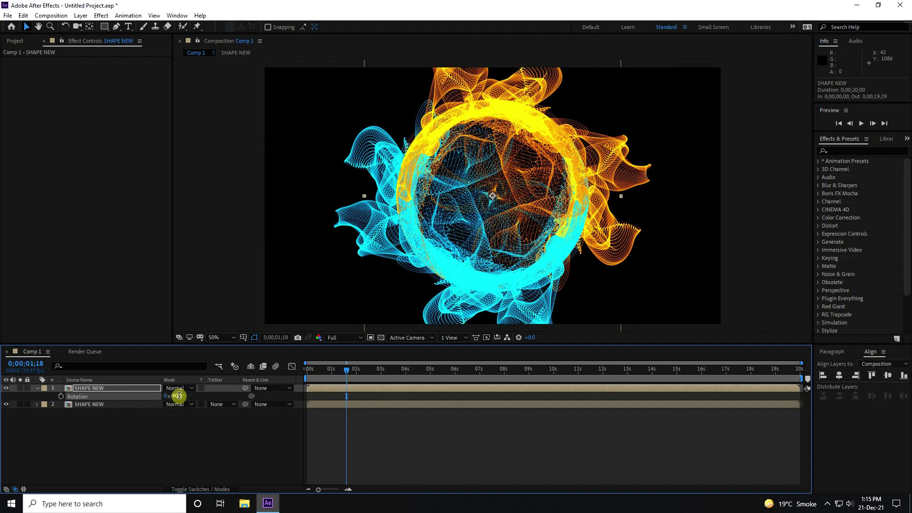
# Preview the two interleaved cyan-orange rings.
pyautogui.press(',')
pyautogui.press(',')
pyautogui.press('.')
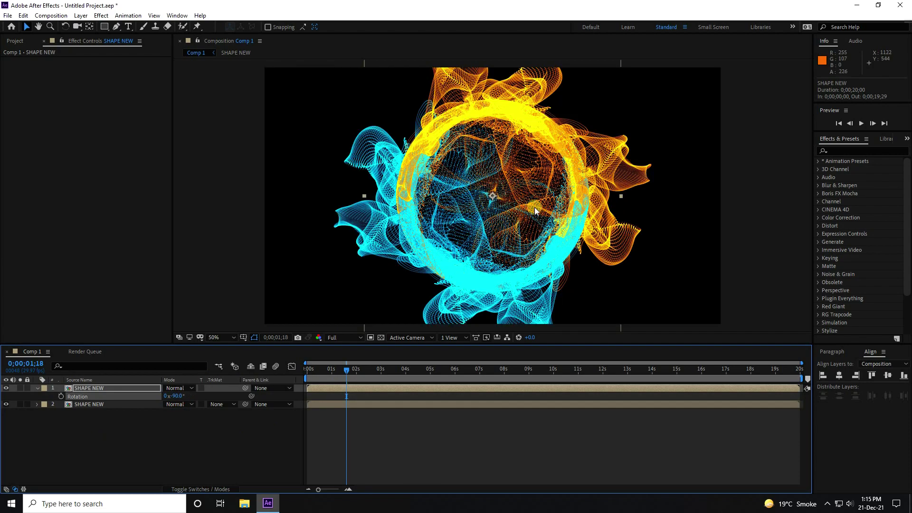
pyautogui.press('space')
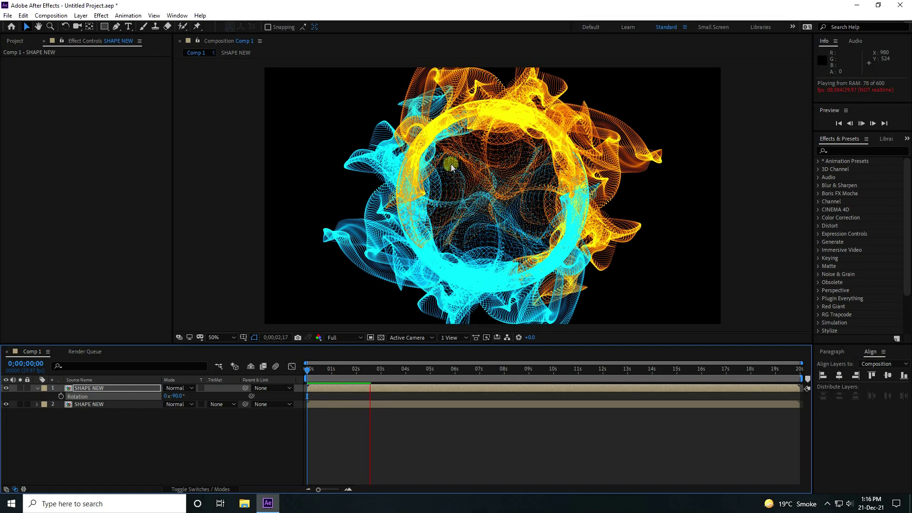
pyautogui.click(500, 199)
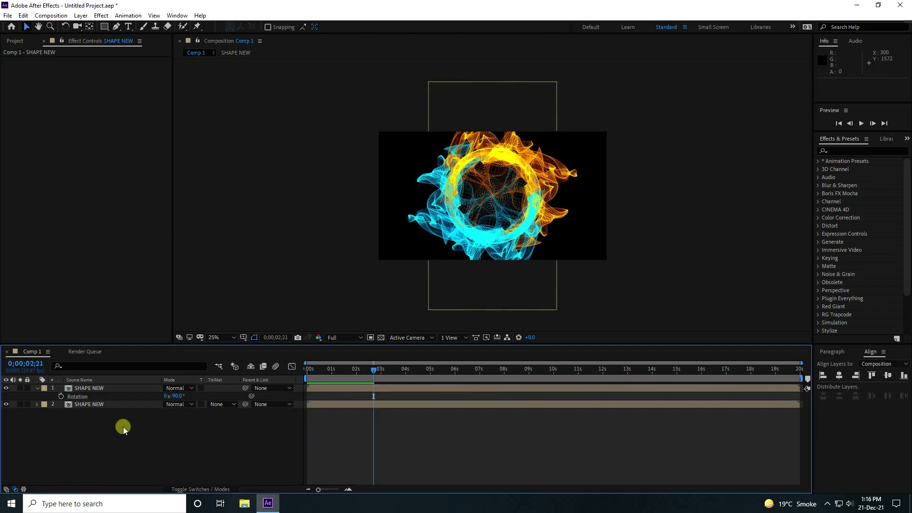
# Add a Null Object and parent both SHAPE NEW layers to Null 1.
pyautogui.rightClick(122, 445)
pyautogui.click(158, 342)
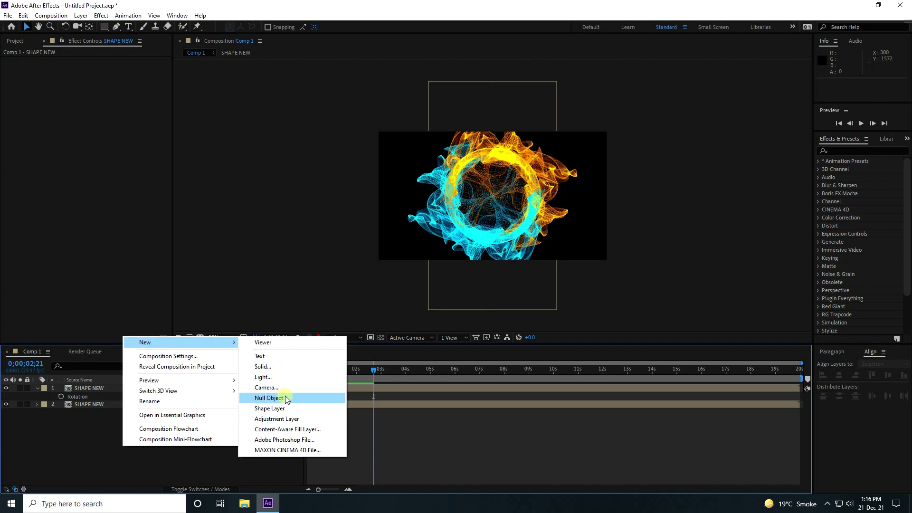
pyautogui.click(268, 397)
pyautogui.click(38, 396)
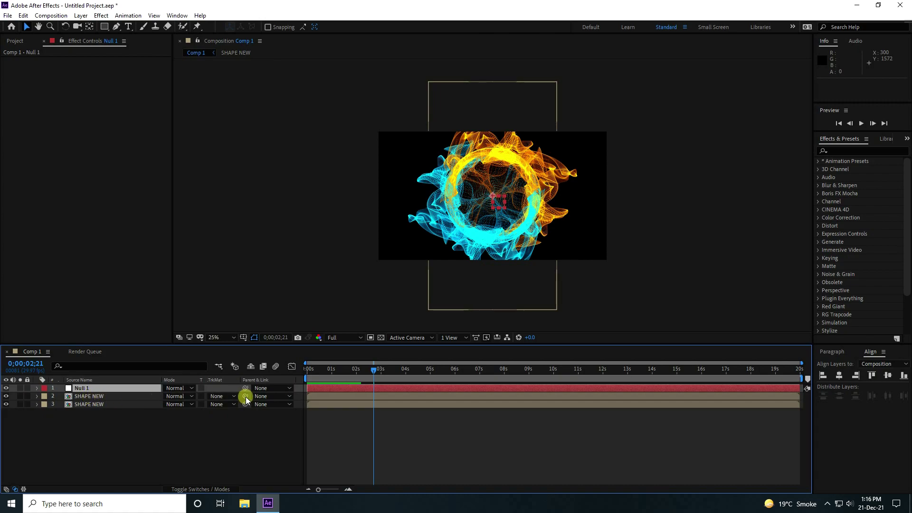
pyautogui.moveTo(245, 396); pyautogui.dragTo(91, 389)
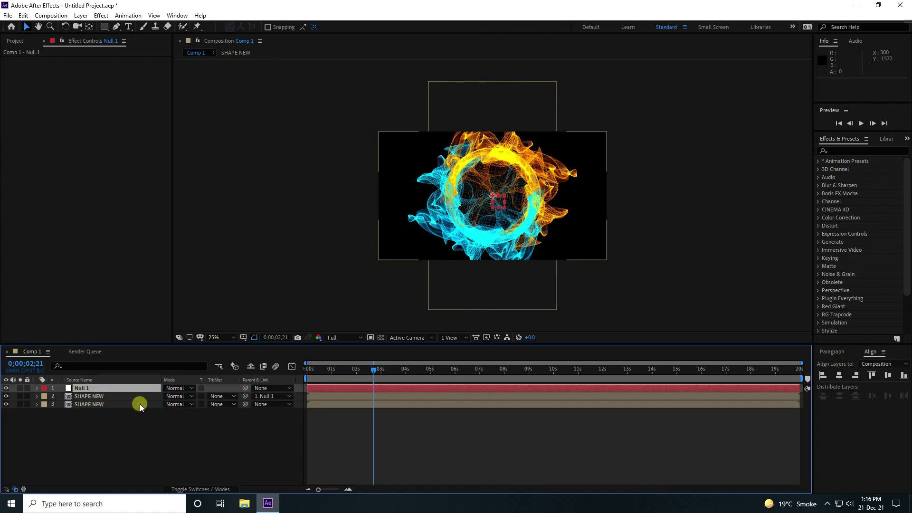
pyautogui.moveTo(245, 404); pyautogui.dragTo(90, 388)
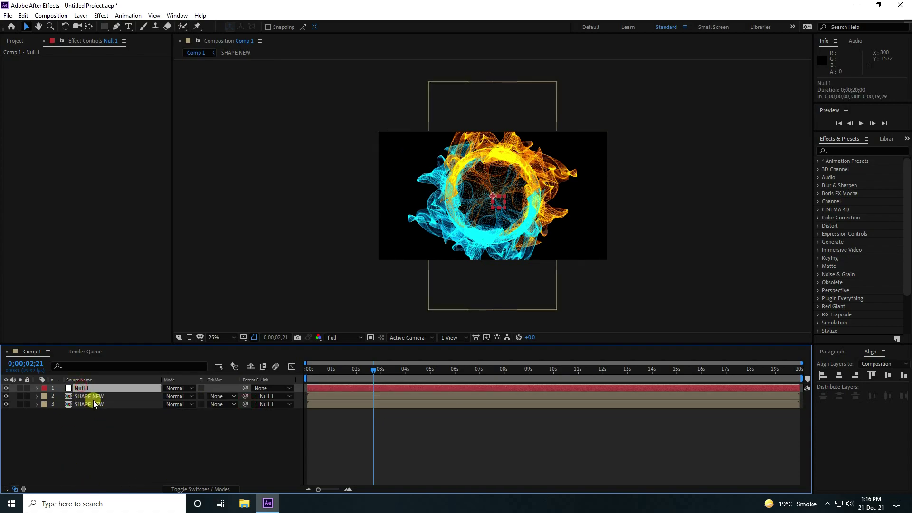
# Scale Null 1 to 65% and preview the shrunken rings from the start.
pyautogui.press('s')
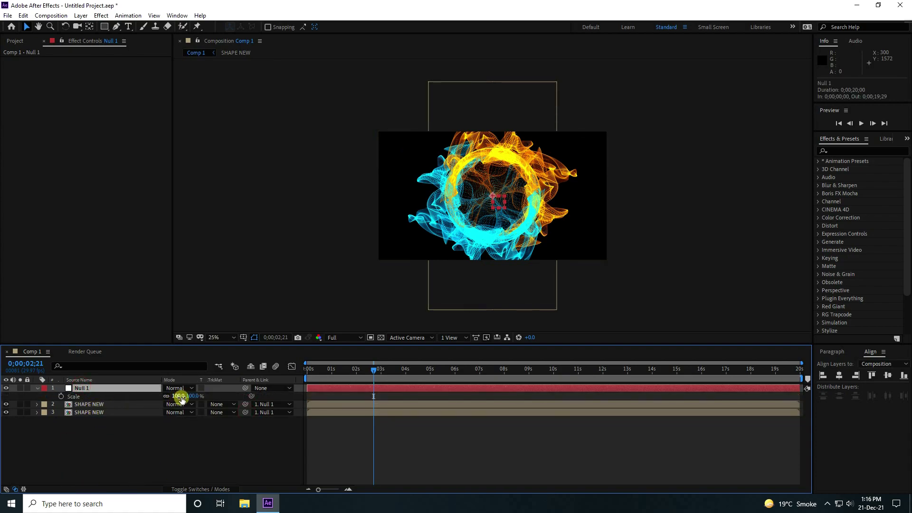
pyautogui.moveTo(182, 399); pyautogui.dragTo(163, 396)
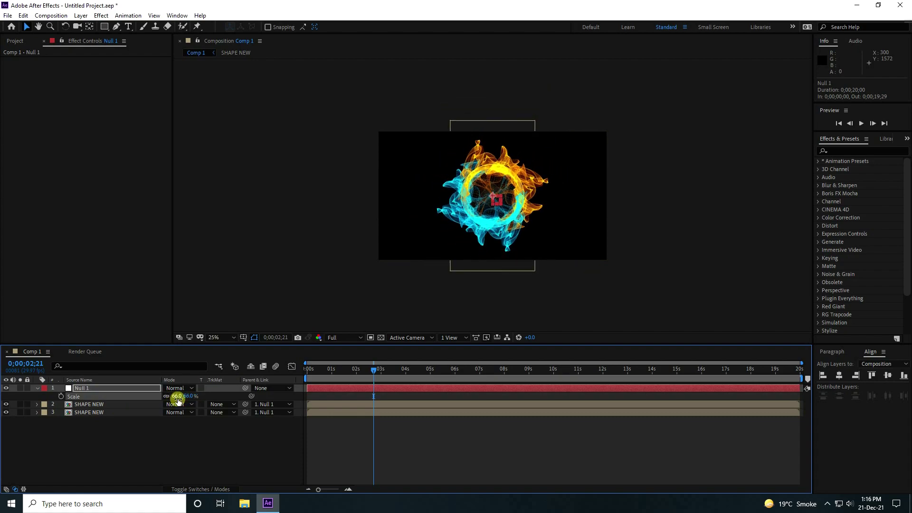
pyautogui.press('Return')
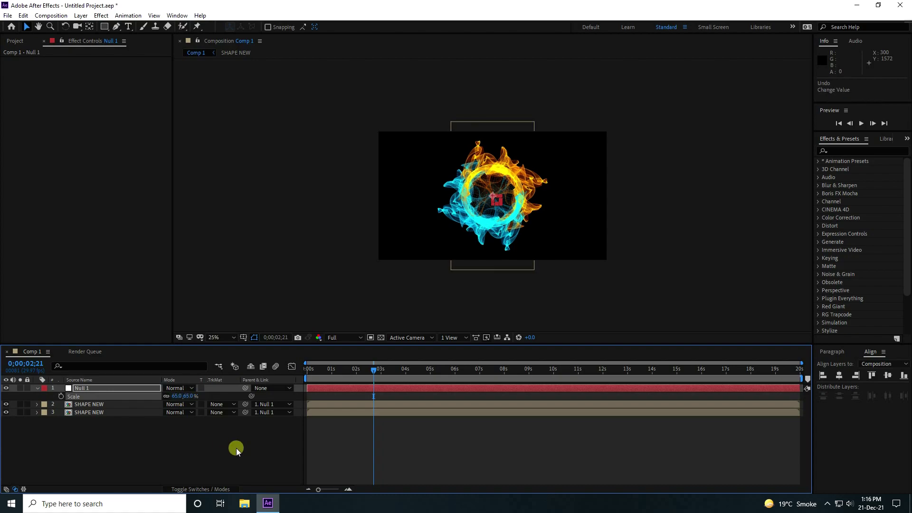
pyautogui.press('.')
pyautogui.moveTo(373, 369); pyautogui.dragTo(307, 370)
pyautogui.press('space')
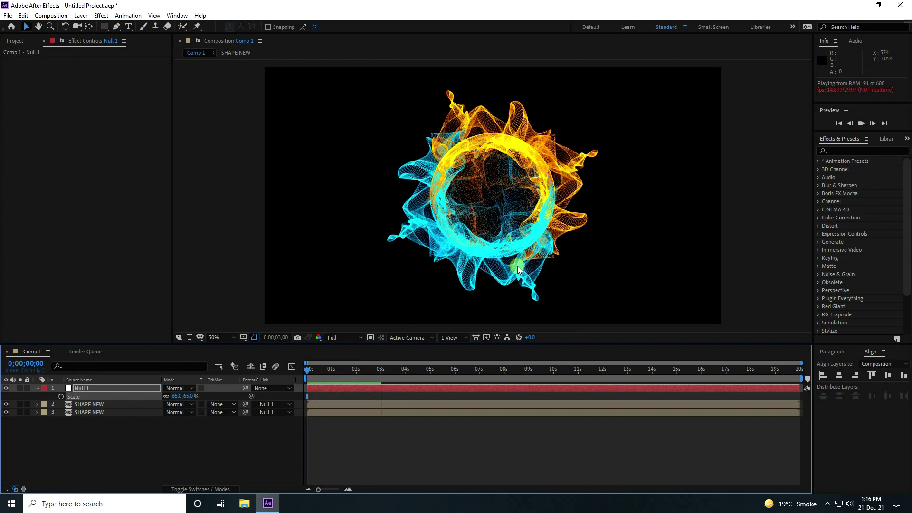
pyautogui.click(448, 421)
pyautogui.moveTo(385, 373); pyautogui.dragTo(309, 498)
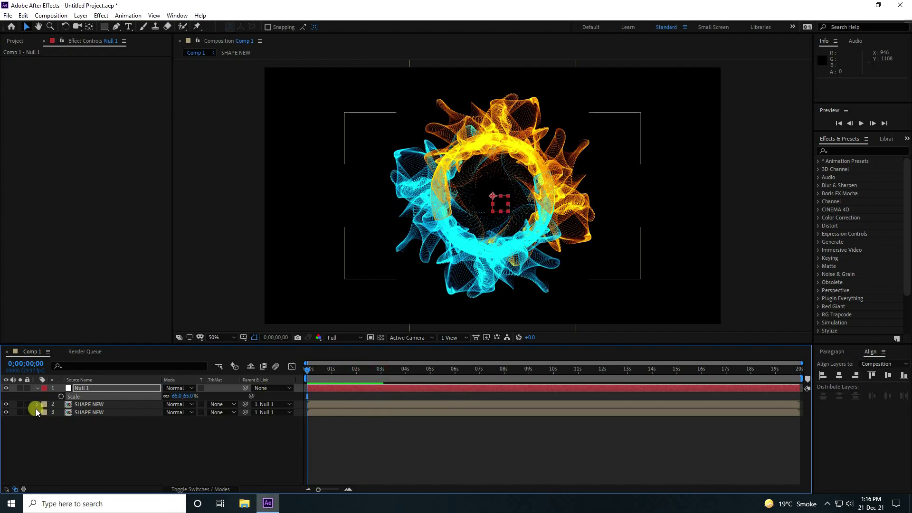
# Set a Rotation keyframe on Null 1 at the first frame.
pyautogui.click(86, 388)
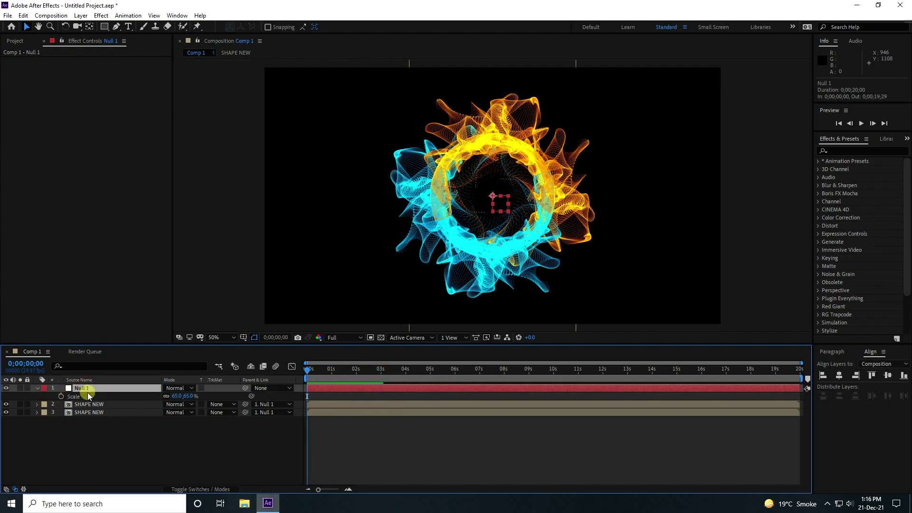
pyautogui.press('r')
pyautogui.click(60, 396)
# At the comp's last frame, set Null 1 Rotation to 2 full turns and preview.
pyautogui.moveTo(303, 371); pyautogui.dragTo(786, 377)
pyautogui.moveTo(171, 396); pyautogui.dragTo(174, 394)
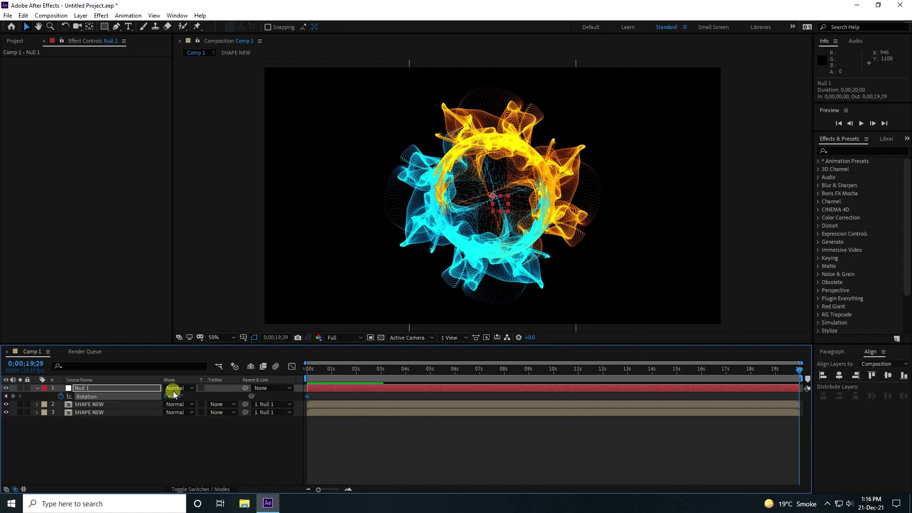
pyautogui.write('2')
pyautogui.press('Return')
pyautogui.press('space')
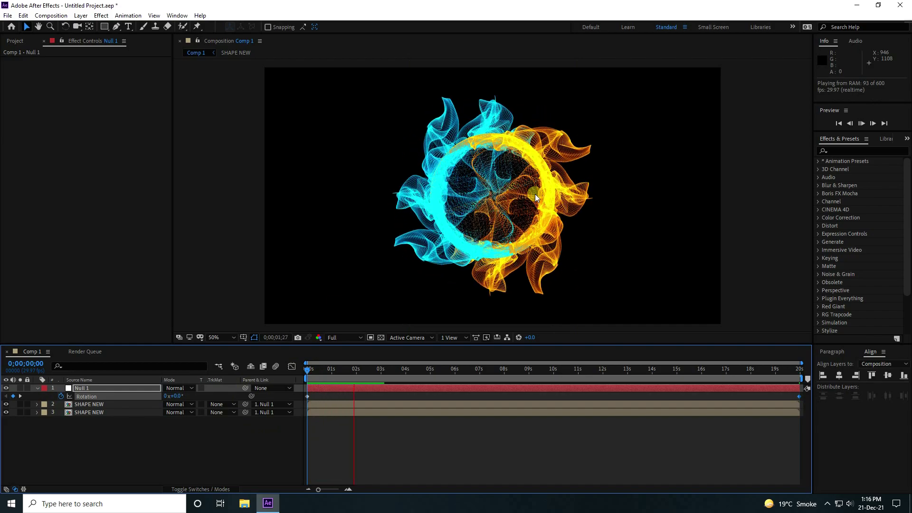
pyautogui.click(87, 433)
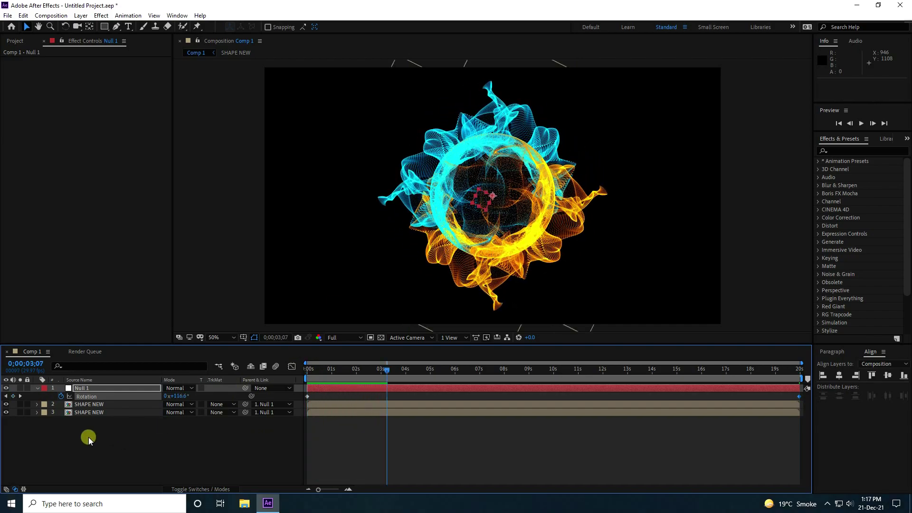
# Change Null 1 Scale to 70% and preview from the start.
pyautogui.click(82, 389)
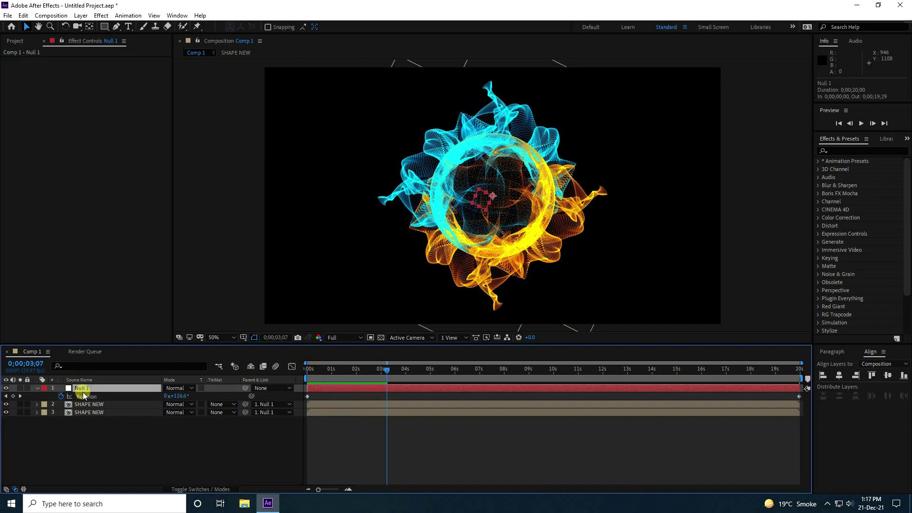
pyautogui.click(177, 396)
pyautogui.write('70')
pyautogui.press('Return')
pyautogui.click(309, 370)
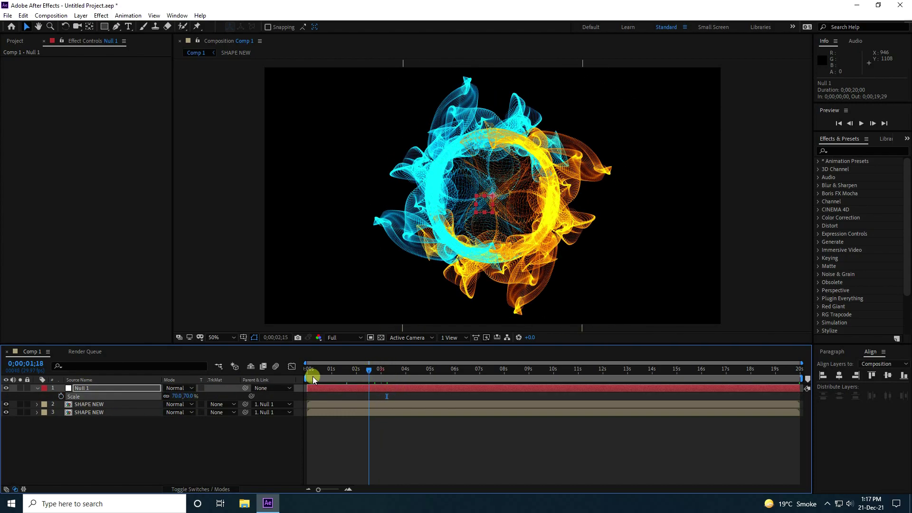
pyautogui.press('space')
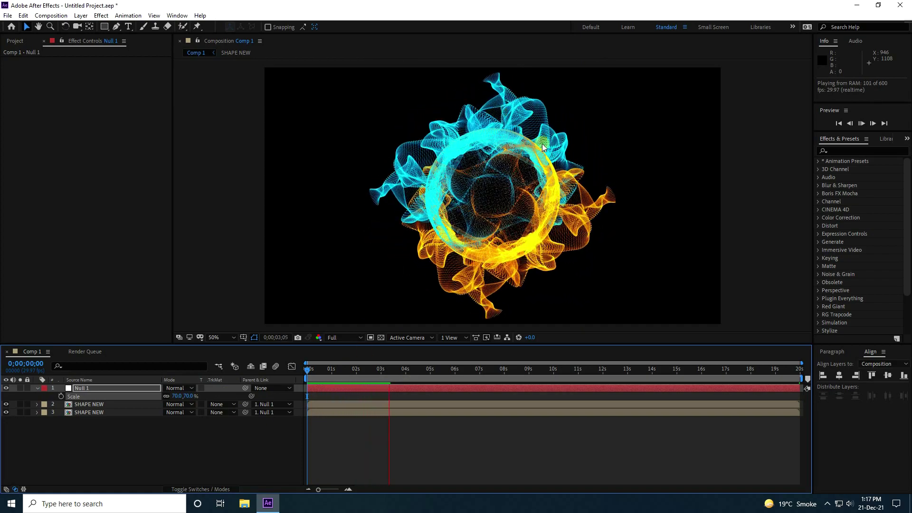
pyautogui.click(562, 312)
pyautogui.press('space')
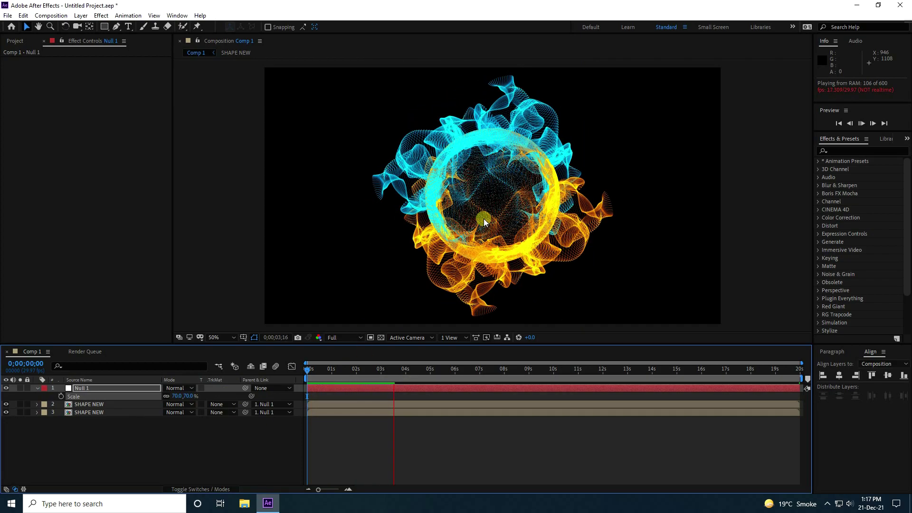
# Pre-compose Null 1 and both SHAPE NEW layers into a precomp named 'FINAL SHAPE'.
pyautogui.click(37, 388)
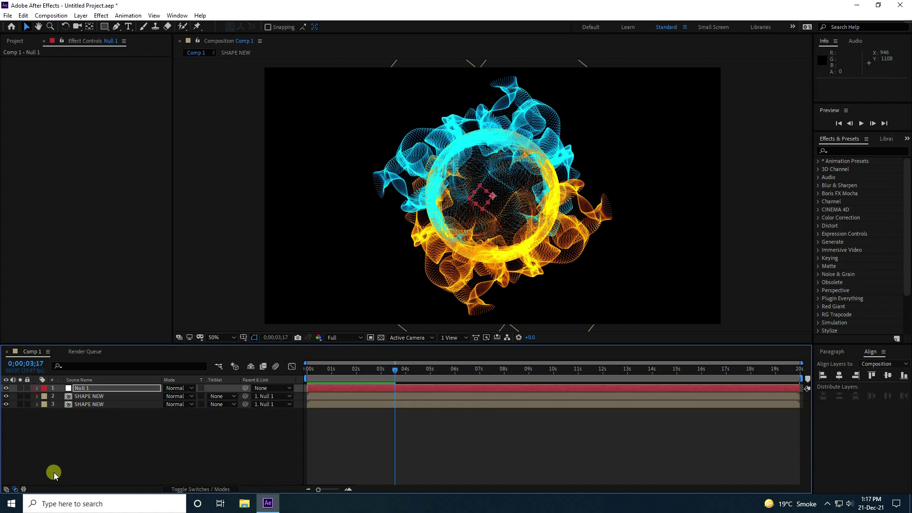
pyautogui.moveTo(53, 472); pyautogui.dragTo(132, 375)
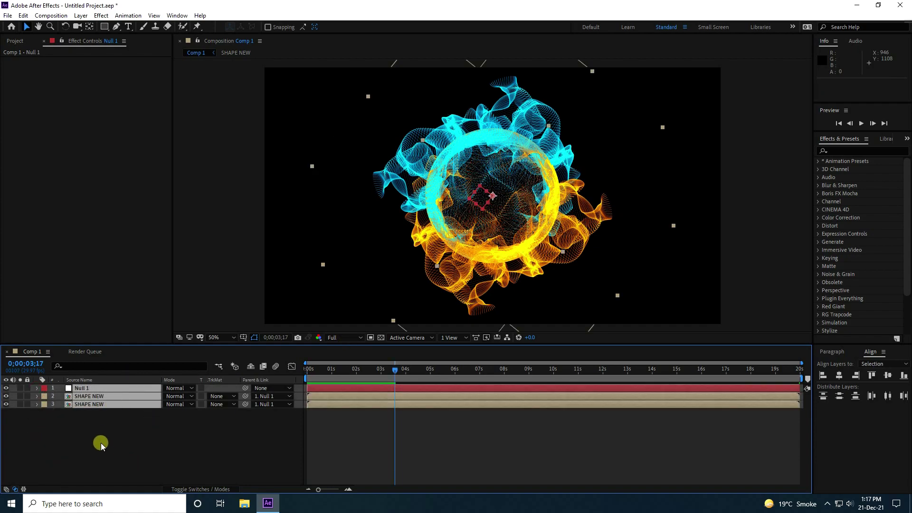
pyautogui.rightClick(104, 406)
pyautogui.click(137, 364)
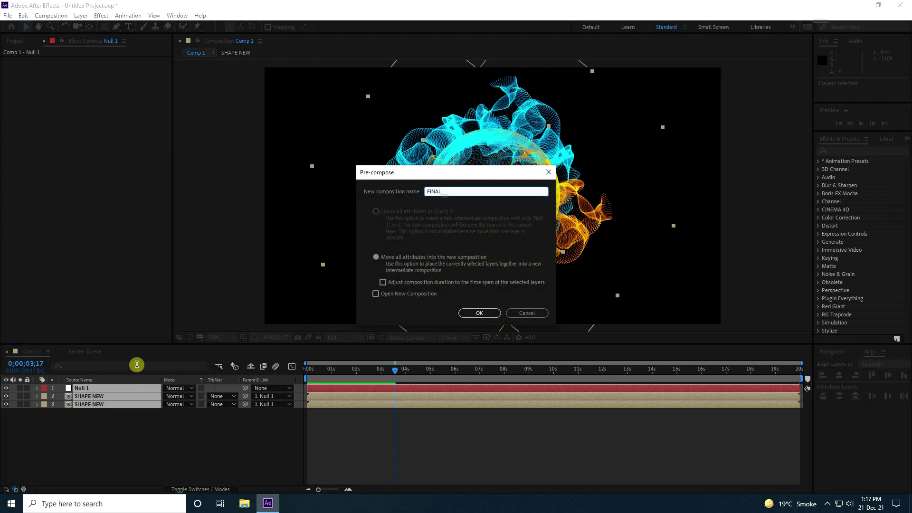
pyautogui.write('FINAL SHAPE')
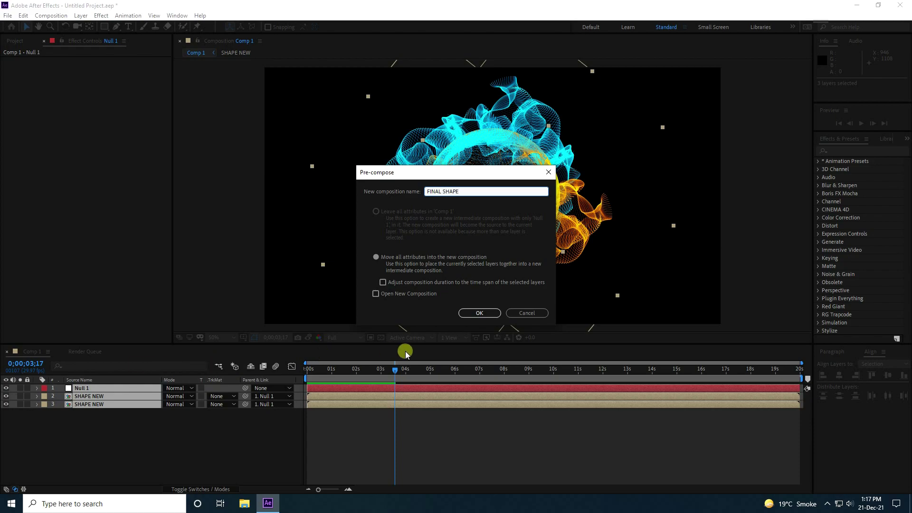
pyautogui.click(479, 312)
# Duplicate FINAL SHAPE, scale the copy to 50% and place it at upper left.
pyautogui.click(90, 423)
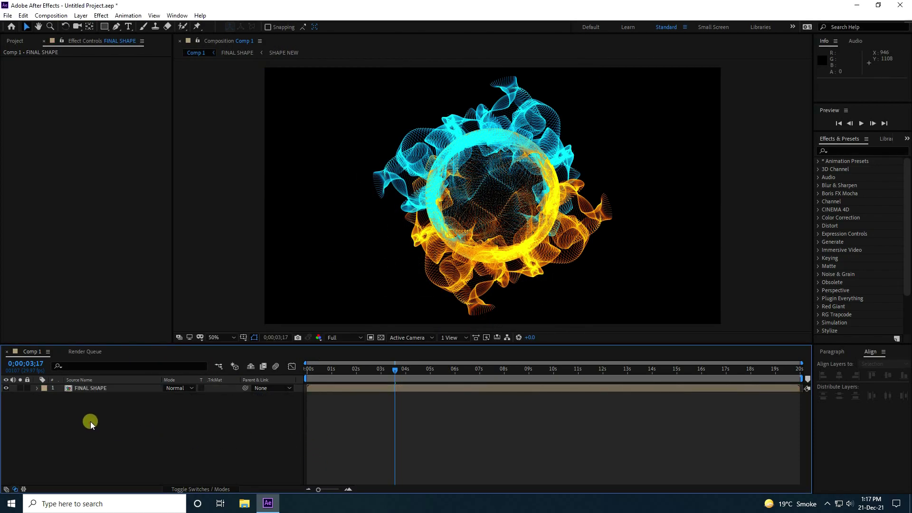
pyautogui.click(93, 388)
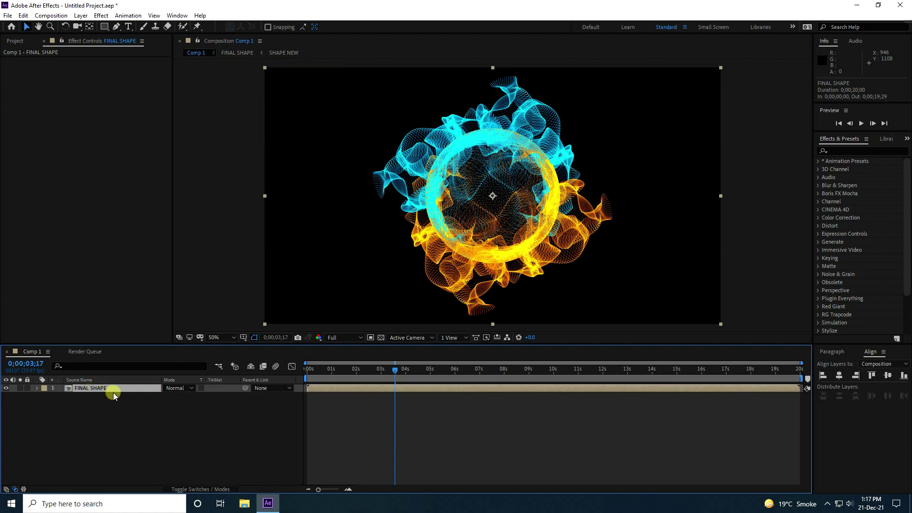
pyautogui.hotkey('ctrl', 'd')
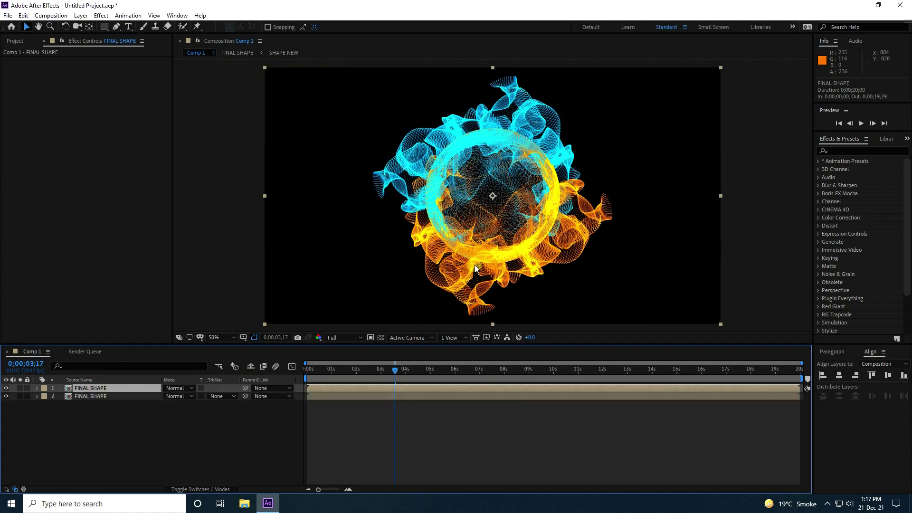
pyautogui.moveTo(475, 248); pyautogui.dragTo(327, 182)
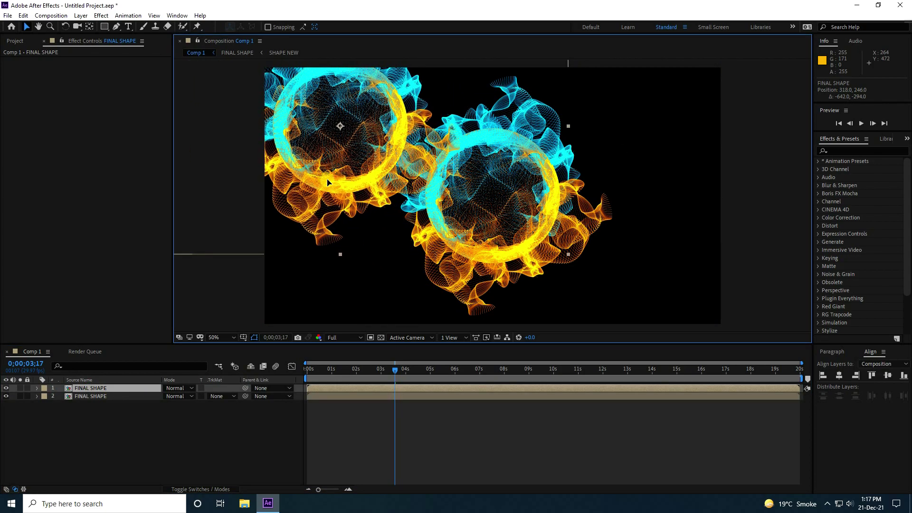
pyautogui.press('Return')
pyautogui.press('s')
pyautogui.moveTo(194, 396)
pyautogui.mouseDown()
pyautogui.moveTo(169, 396)
pyautogui.moveTo(177, 397)
pyautogui.mouseUp()
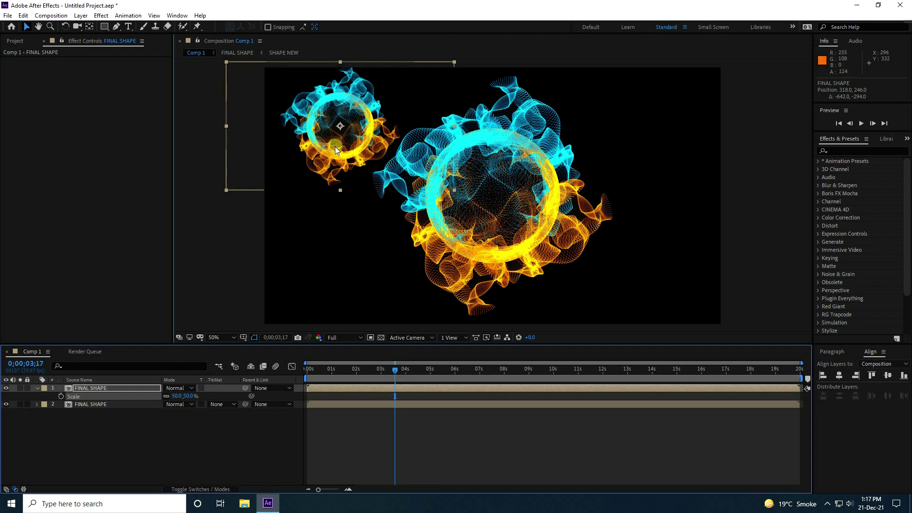
pyautogui.moveTo(335, 146); pyautogui.dragTo(325, 153)
# Duplicate the small ring and place the new copy at lower right.
pyautogui.click(123, 438)
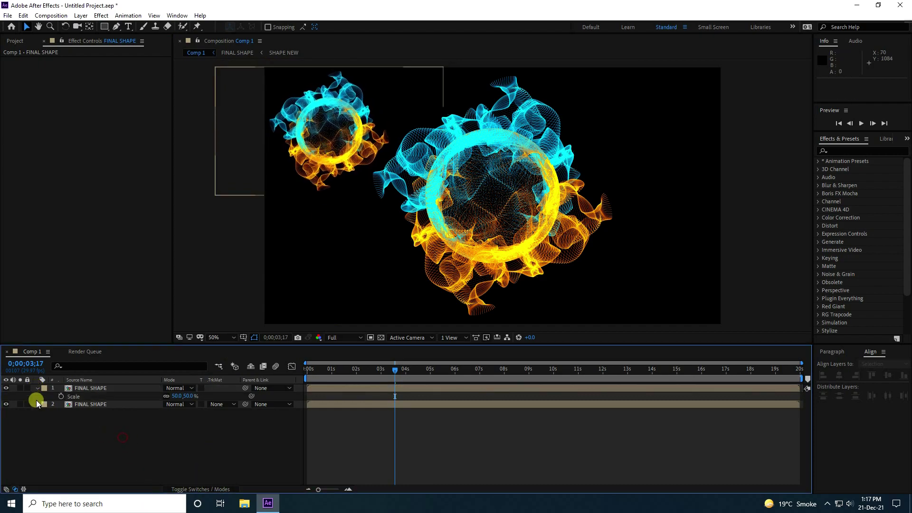
pyautogui.click(37, 388)
pyautogui.click(86, 388)
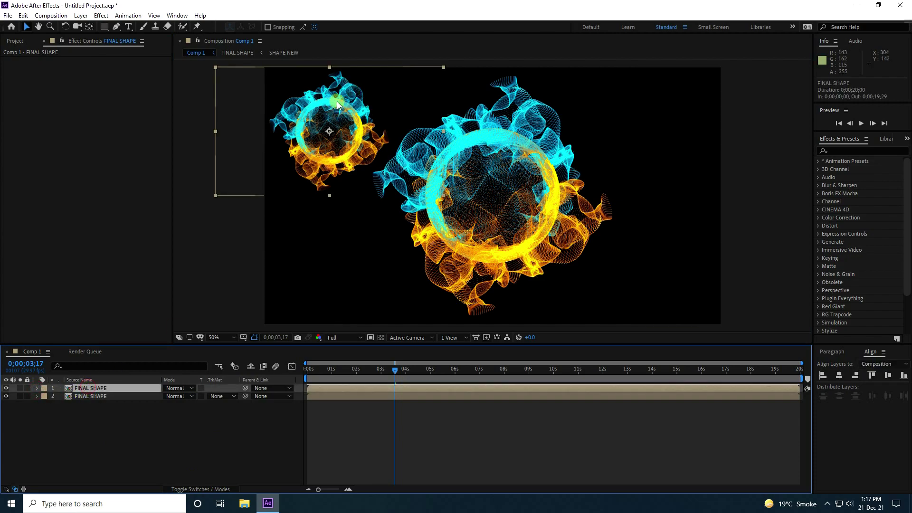
pyautogui.hotkey('ctrl', 'd')
pyautogui.moveTo(377, 170); pyautogui.dragTo(676, 288)
pyautogui.click(394, 368)
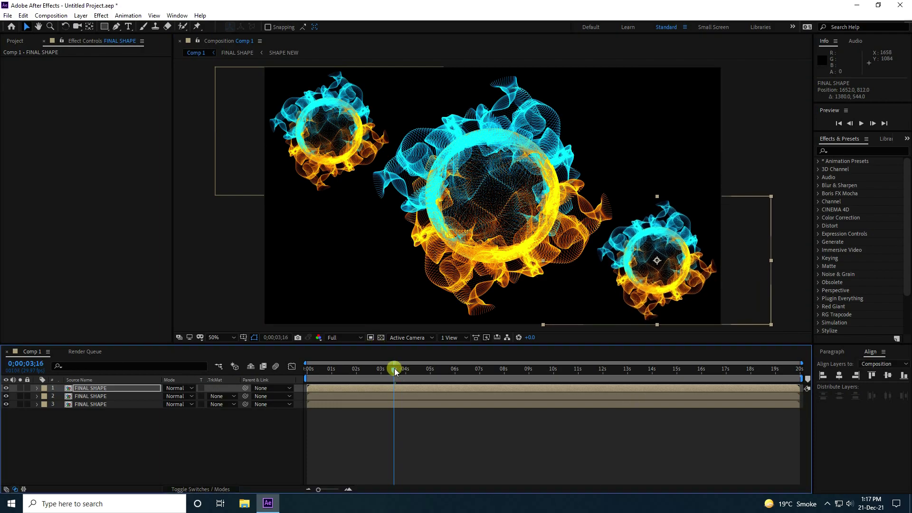
# Preview the three animated rings from the first frame.
pyautogui.press('Home')
pyautogui.press('space')
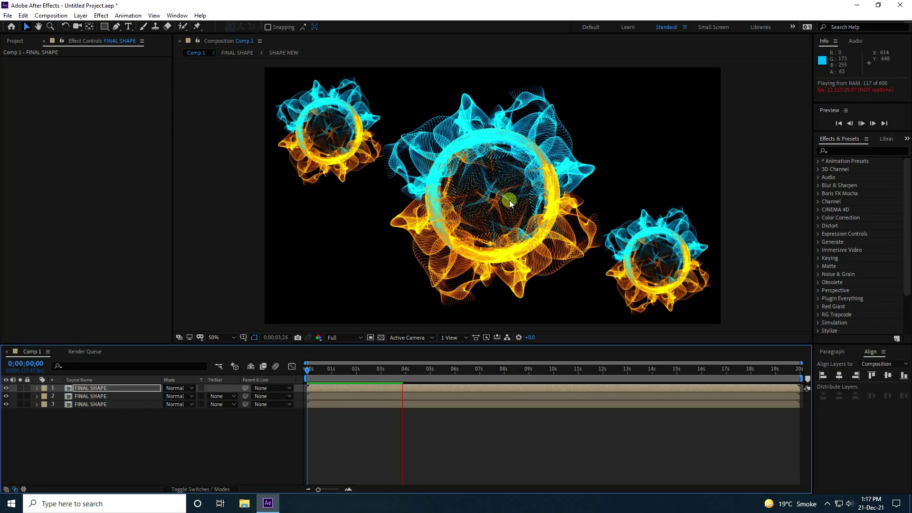
pyautogui.click(509, 201)
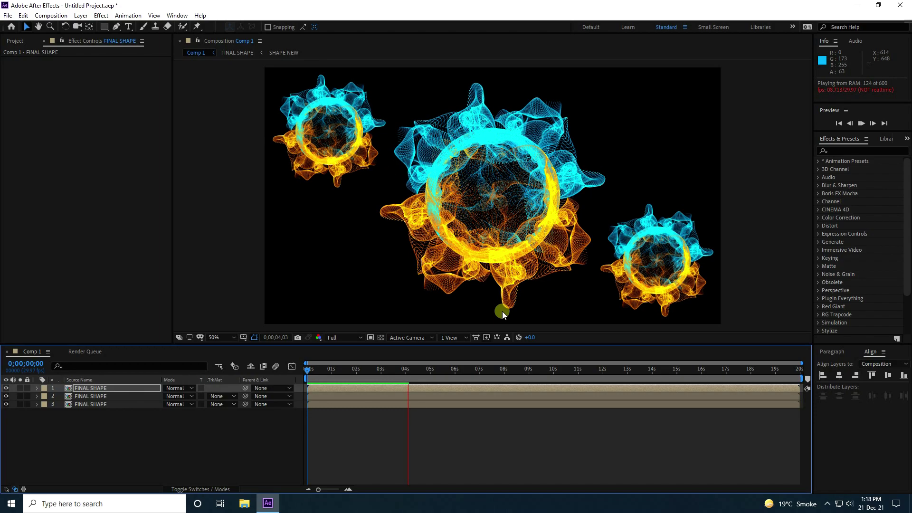
pyautogui.click(409, 378)
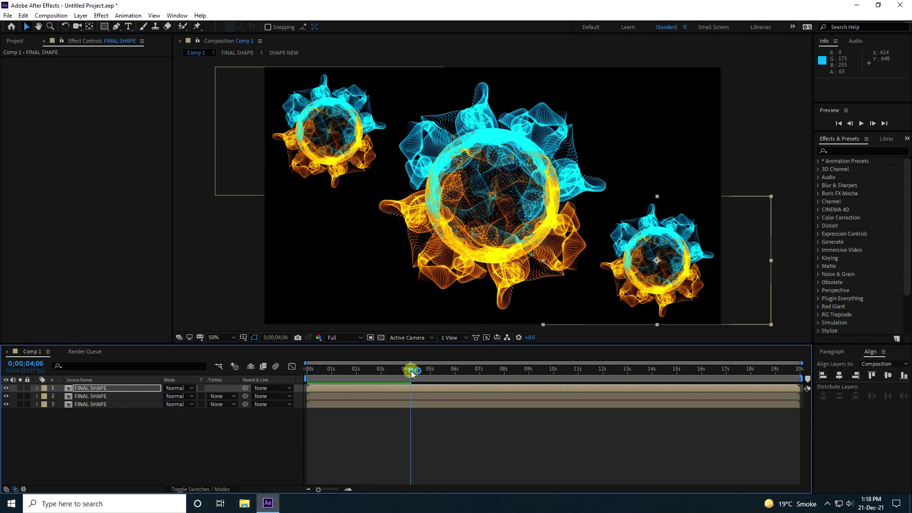
pyautogui.click(496, 175)
# Create a black solid named 'BG' and send it to the bottom of the layer stack.
pyautogui.rightClick(153, 455)
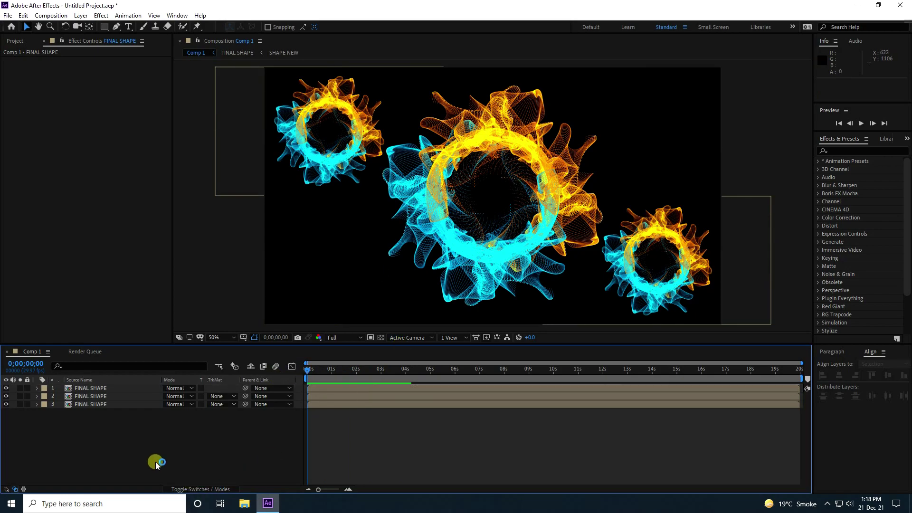
pyautogui.moveTo(185, 357)
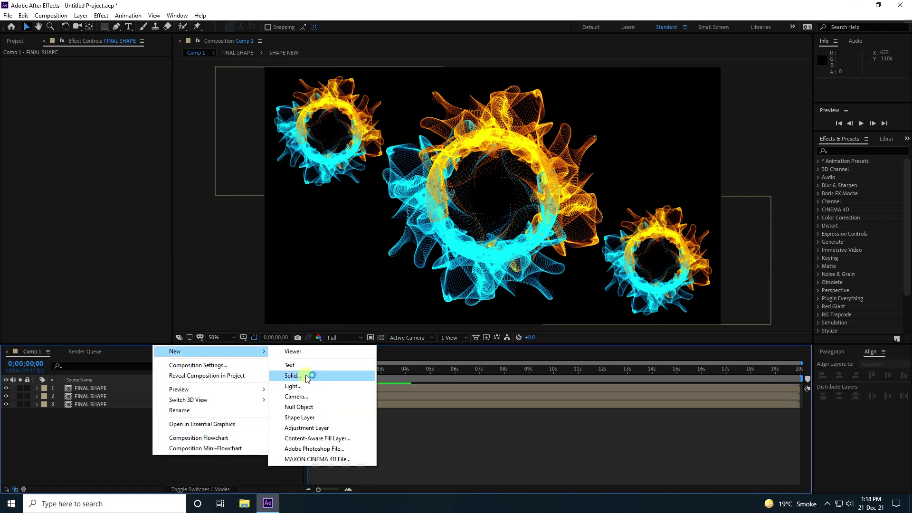
pyautogui.click(331, 374)
pyautogui.write('BG')
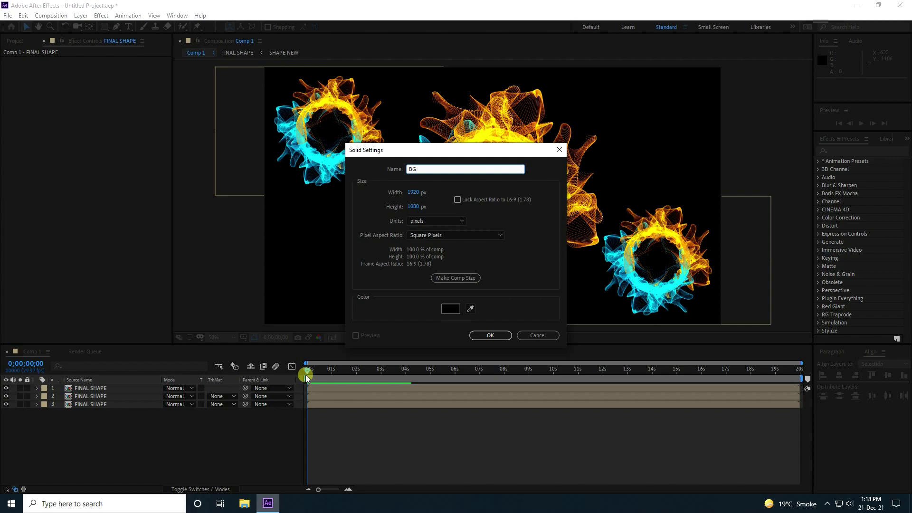
pyautogui.click(490, 335)
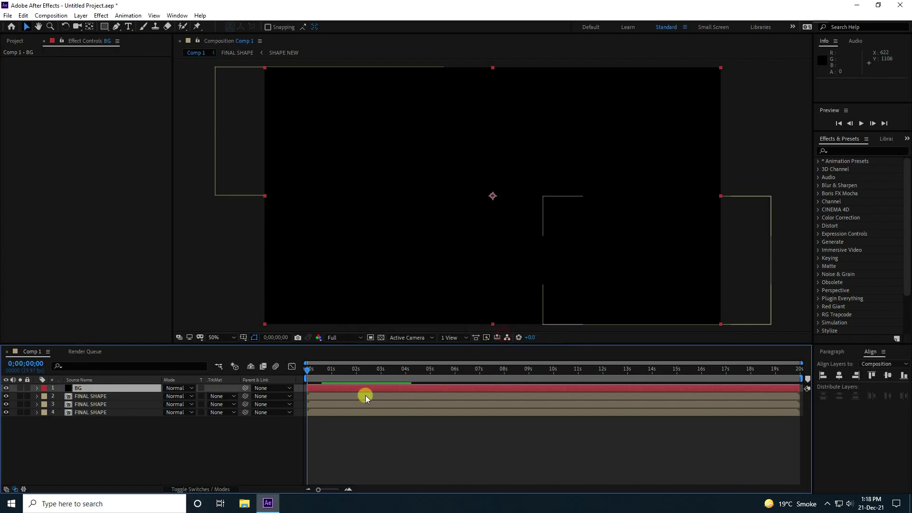
pyautogui.click(87, 387)
pyautogui.hotkey('ctrl', 'shift', '[')
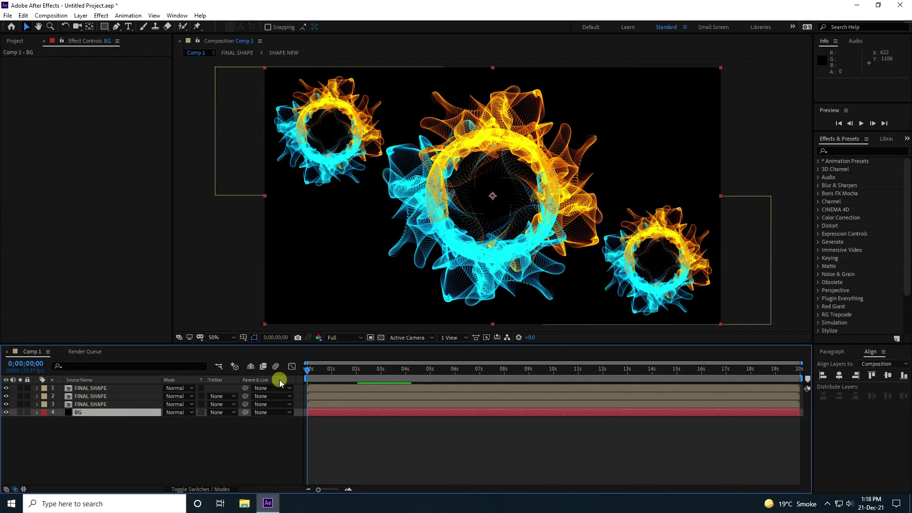
# Apply Glow to the top FINAL SHAPE layer with Threshold 100% and Radius 50.
pyautogui.click(844, 149)
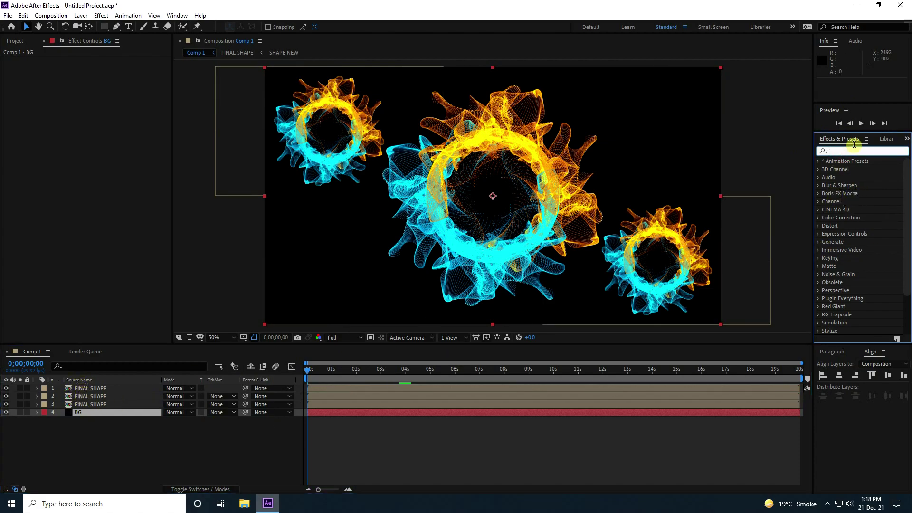
pyautogui.write('glow')
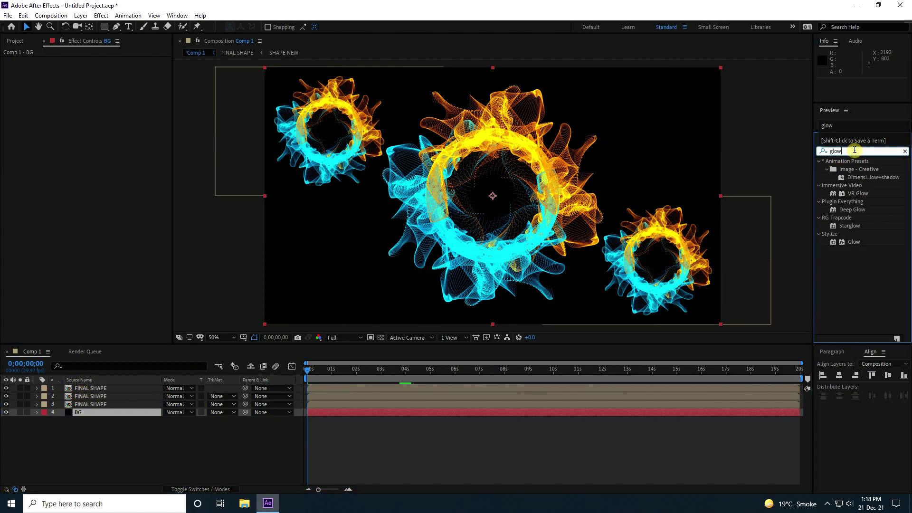
pyautogui.moveTo(851, 242); pyautogui.dragTo(148, 404)
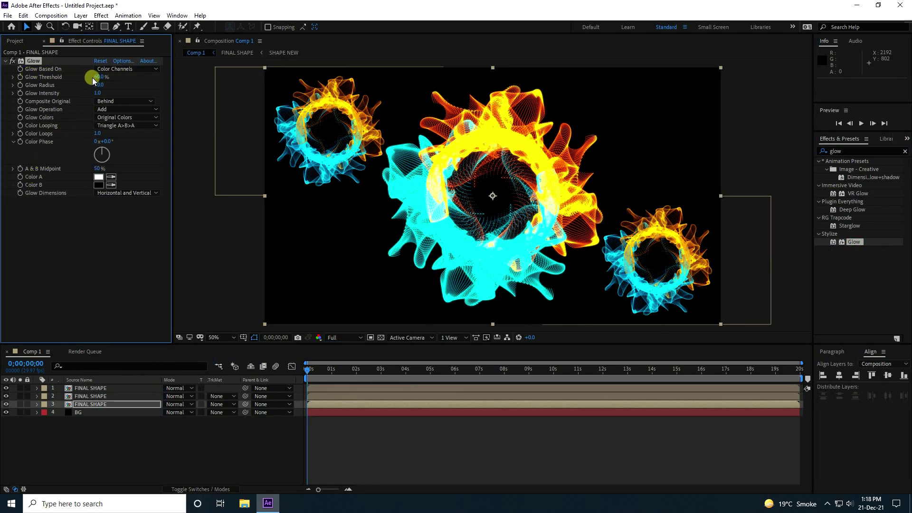
pyautogui.write('100')
pyautogui.press('Tab')
pyautogui.write('50')
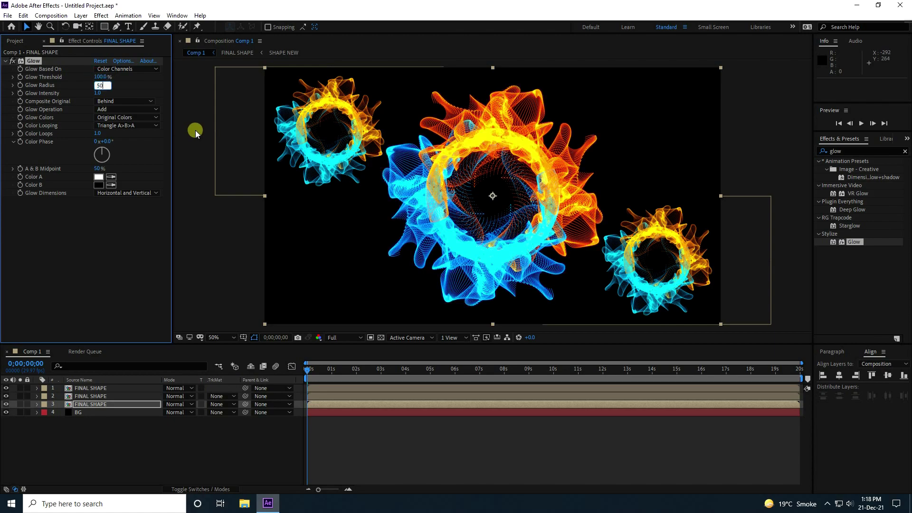
pyautogui.press('Return')
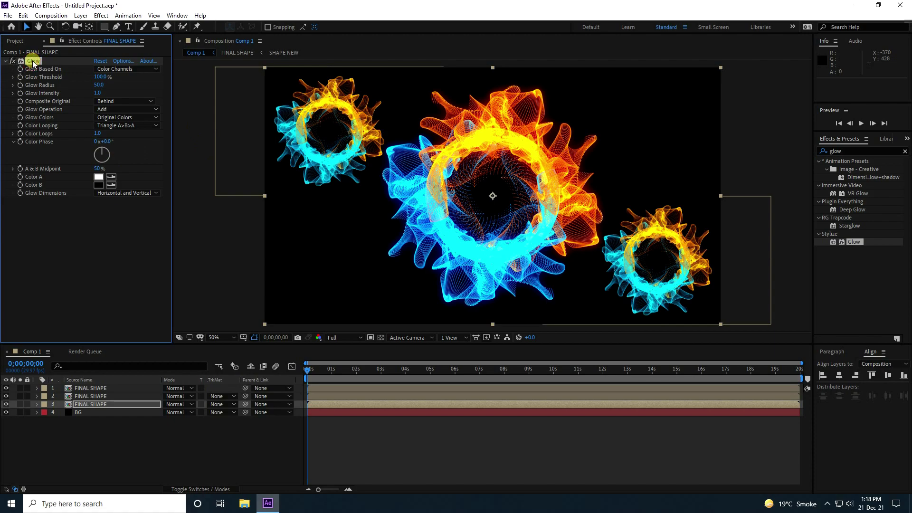
# Preview the glowing rings, then select the BG layer.
pyautogui.click(95, 399)
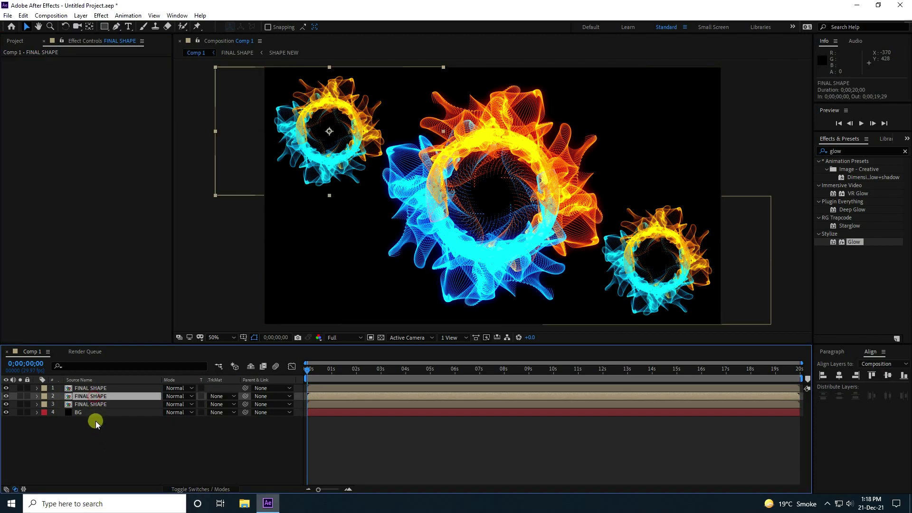
pyautogui.click(86, 388)
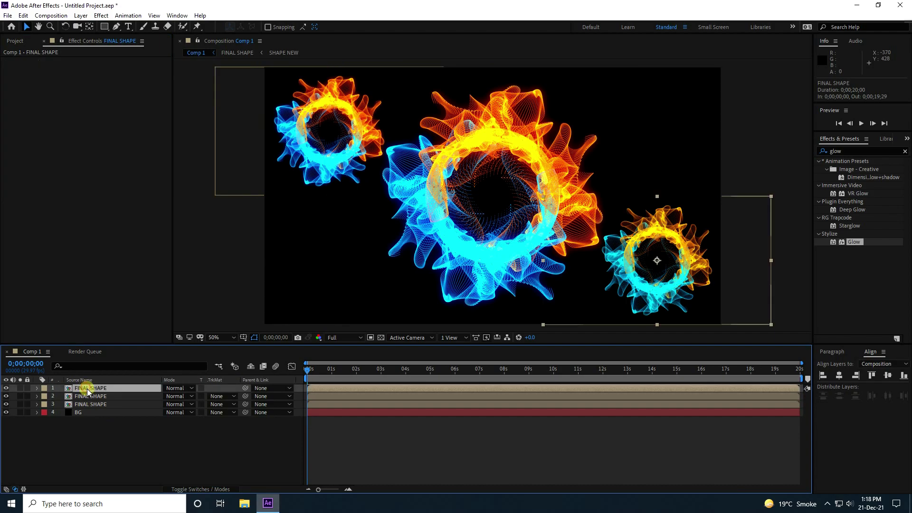
pyautogui.press('space')
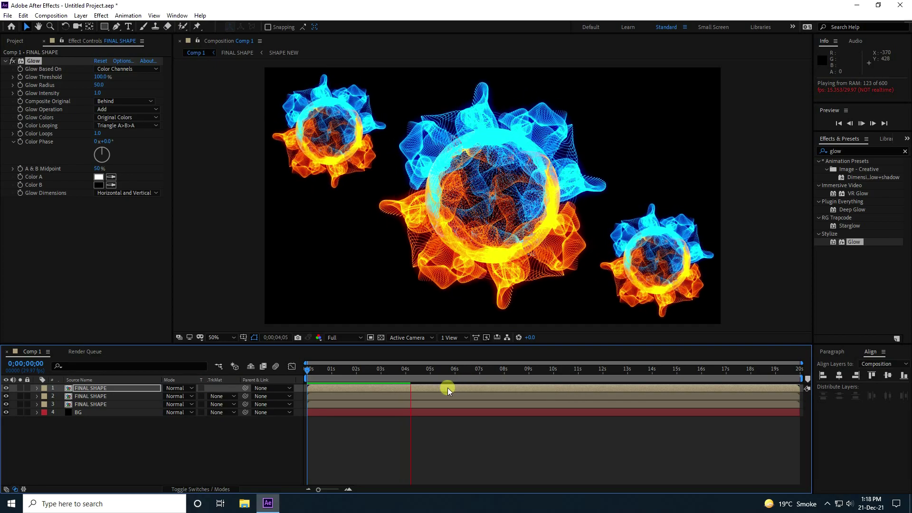
pyautogui.press('space')
pyautogui.click(81, 412)
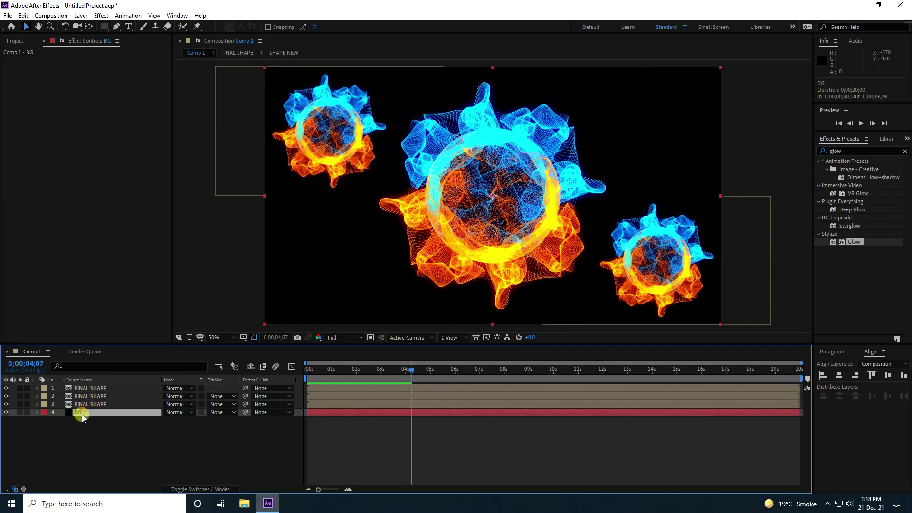
# Apply CC Particle Systems II to the BG layer and solo it.
pyautogui.click(850, 150)
pyautogui.write('cc pa')
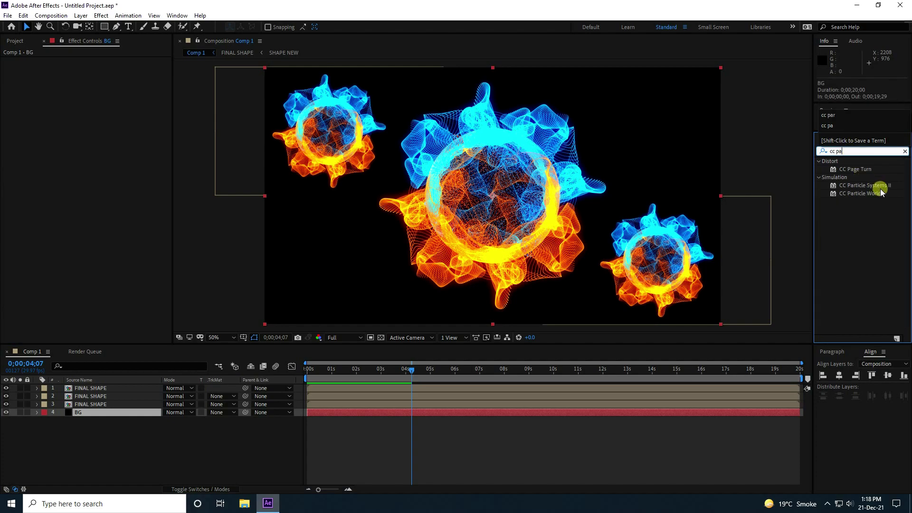
pyautogui.moveTo(880, 188); pyautogui.dragTo(93, 414)
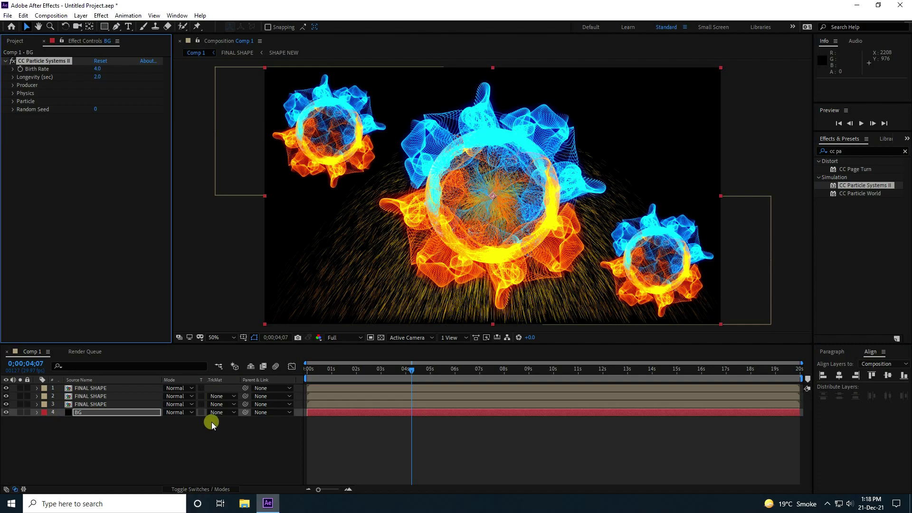
pyautogui.click(19, 413)
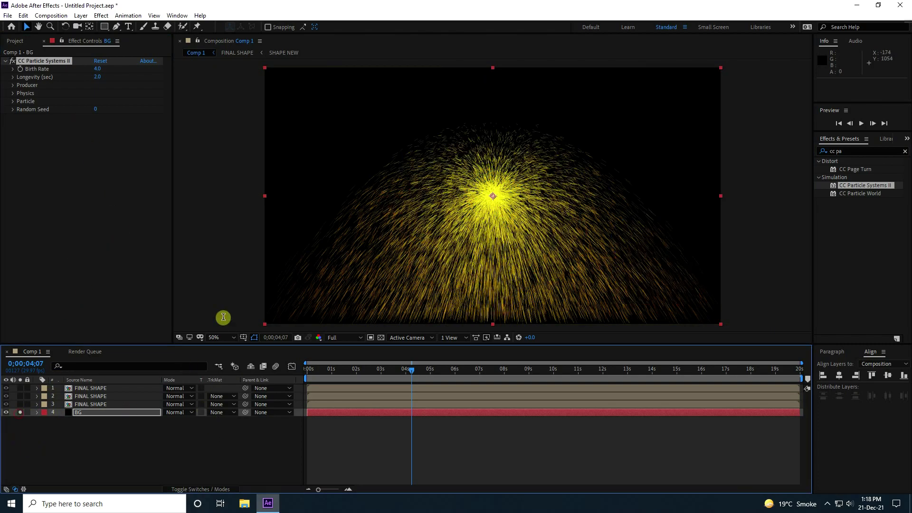
# Set Birth Rate 1.0, Longevity 5 seconds, and Producer Radius X and Y to 100.
pyautogui.click(98, 70)
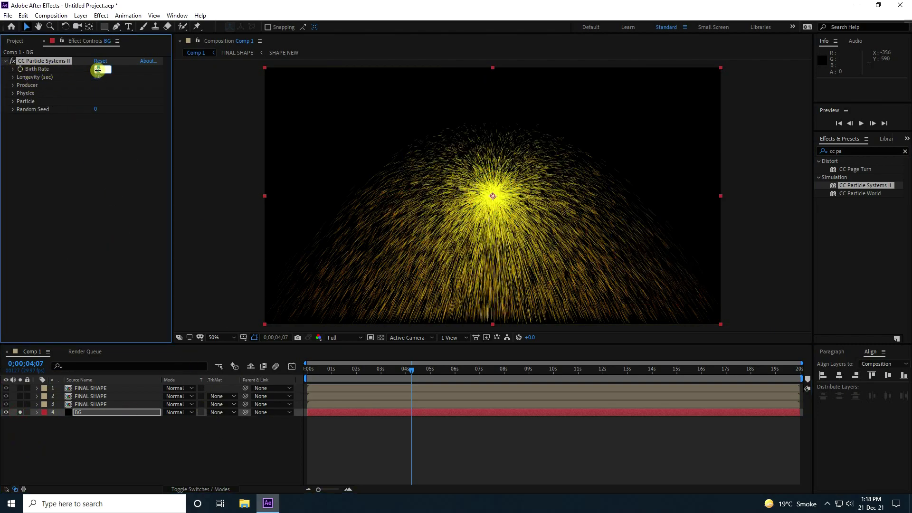
pyautogui.write('1')
pyautogui.press('Return')
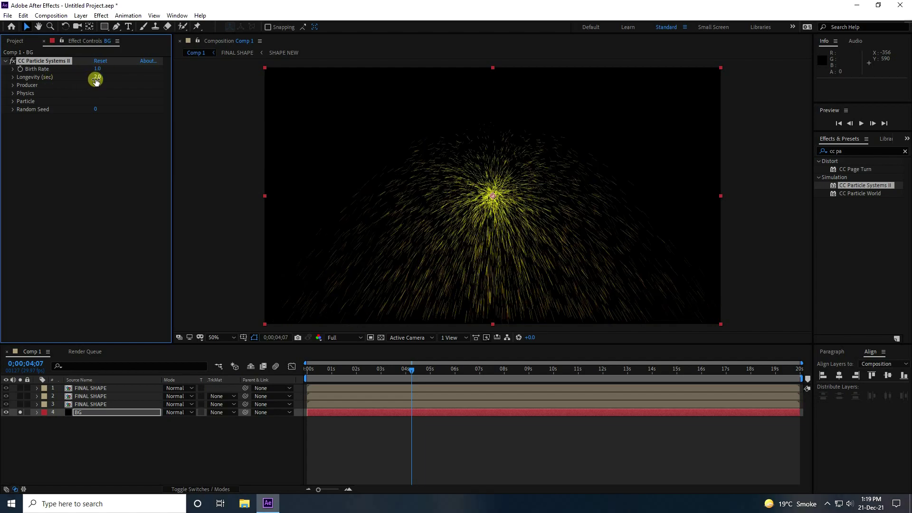
pyautogui.write('5')
pyautogui.press('Return')
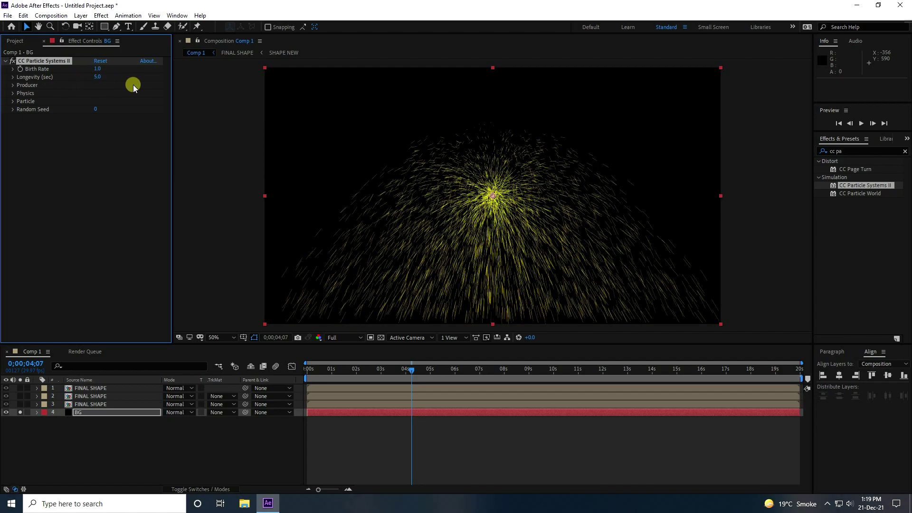
pyautogui.click(14, 85)
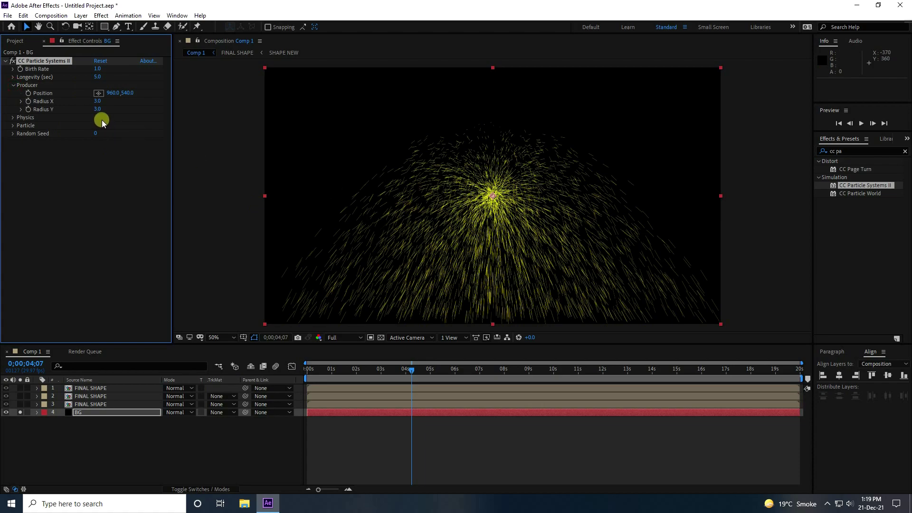
pyautogui.click(98, 102)
pyautogui.write('100')
pyautogui.press('Tab')
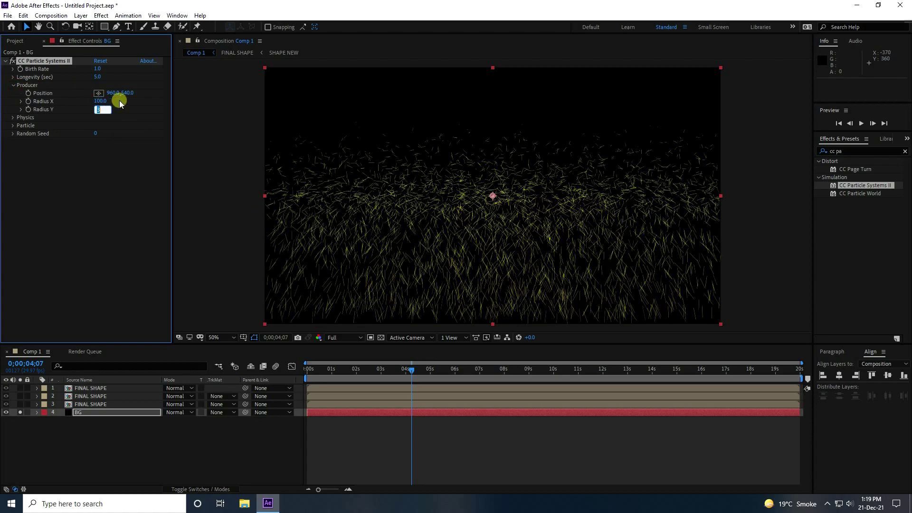
pyautogui.press('Return')
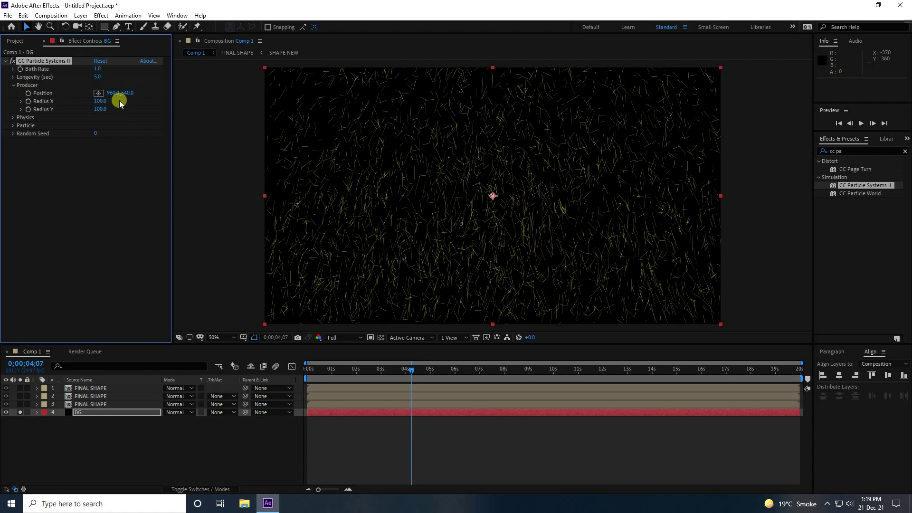
# Set Physics Velocity to 0.1 and Gravity to 0, then expand the Particle group.
pyautogui.click(12, 118)
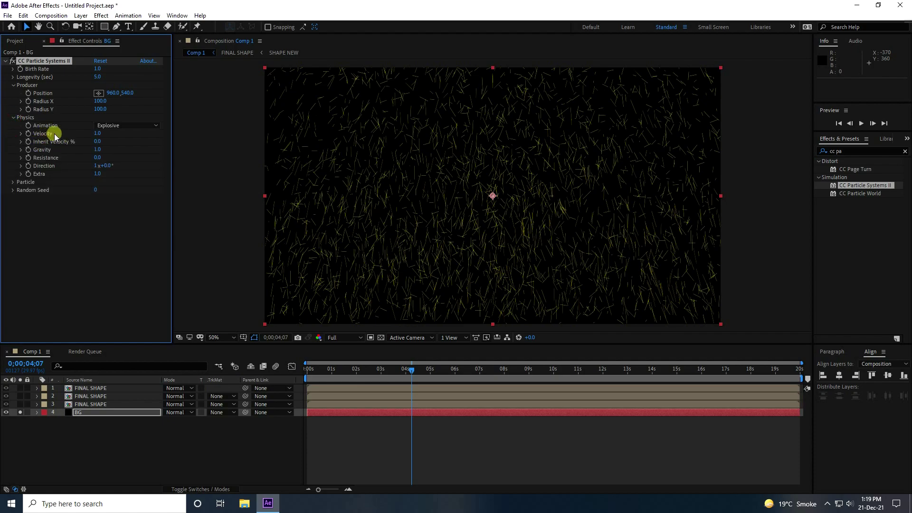
pyautogui.click(97, 133)
pyautogui.press('Return')
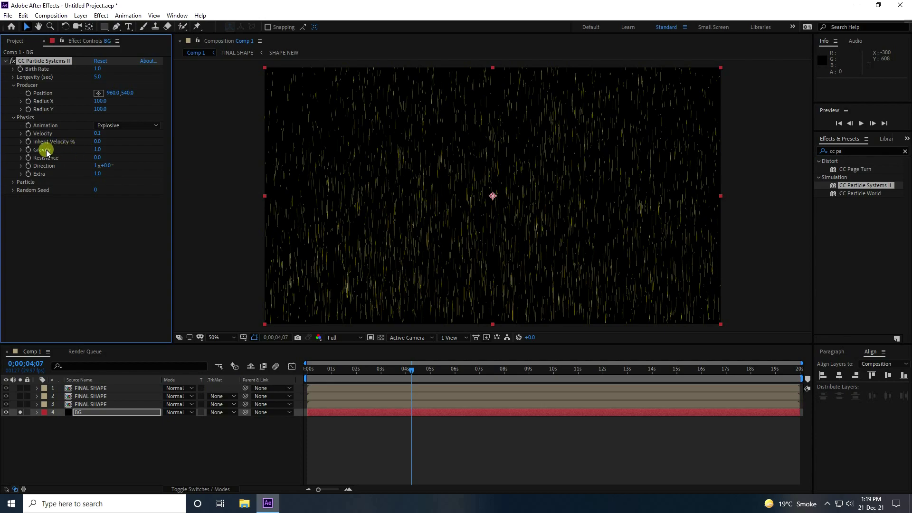
pyautogui.click(97, 151)
pyautogui.write('0')
pyautogui.press('Return')
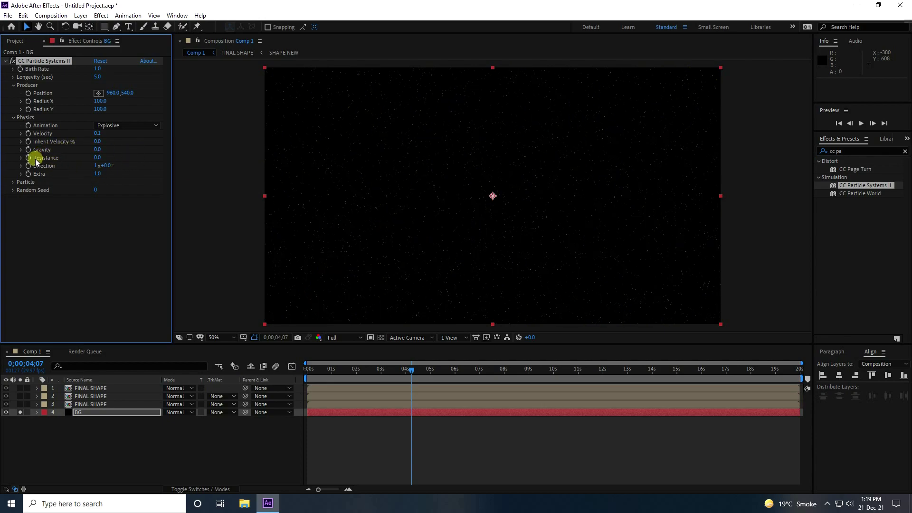
pyautogui.click(13, 182)
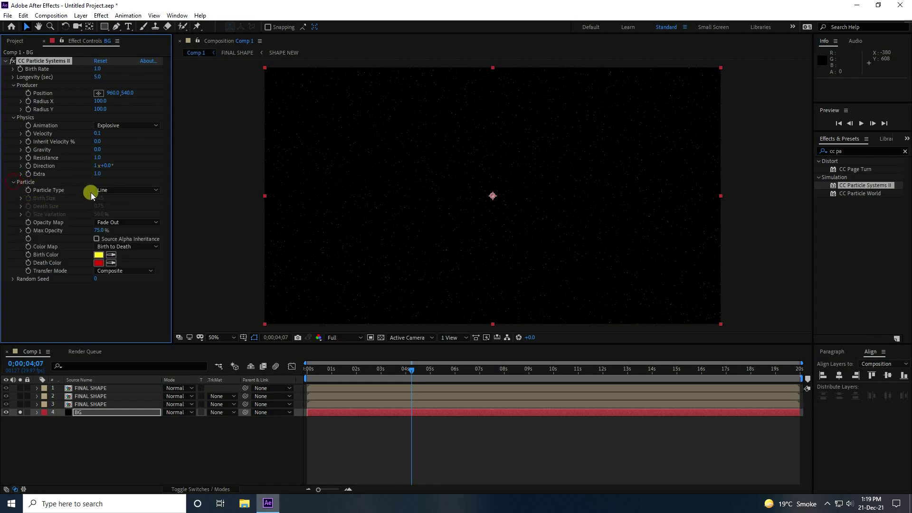
# Make the particles TriPolygon with Birth Size 0.2, Death Size 0.4 and 100% Size Variation.
pyautogui.click(116, 189)
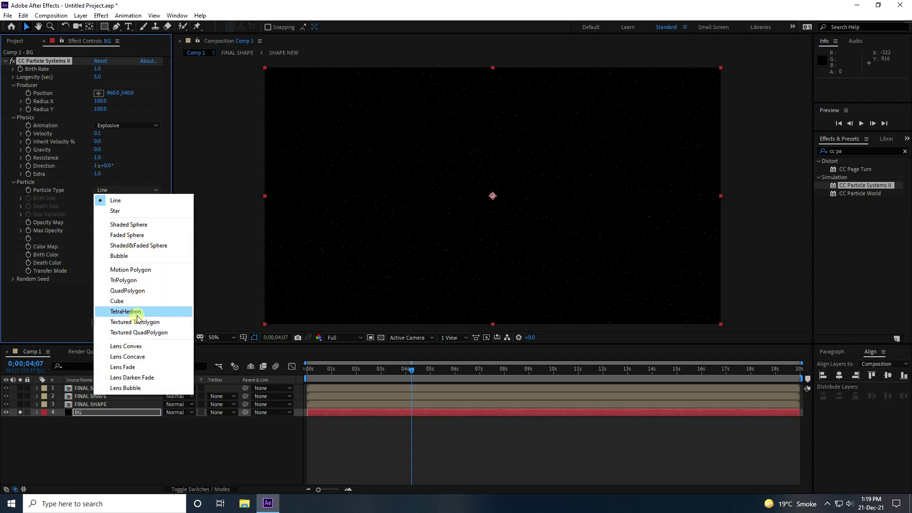
pyautogui.click(141, 281)
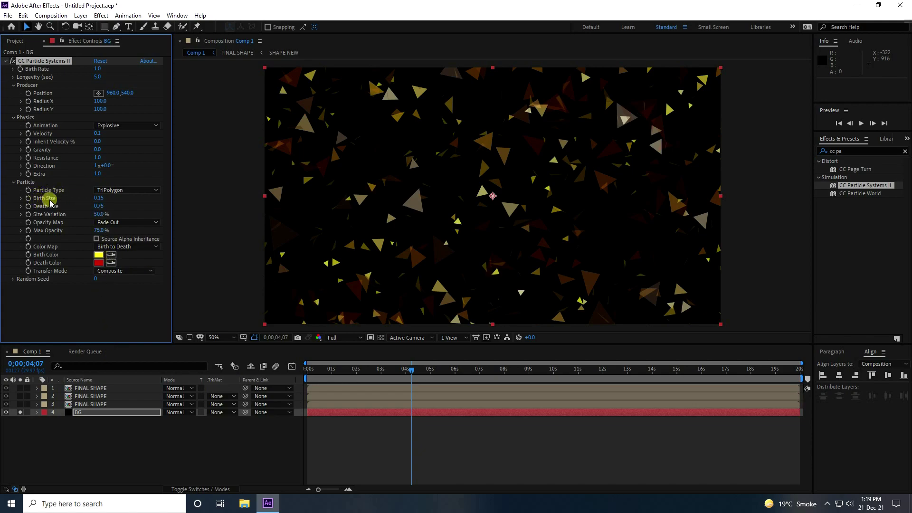
pyautogui.click(100, 199)
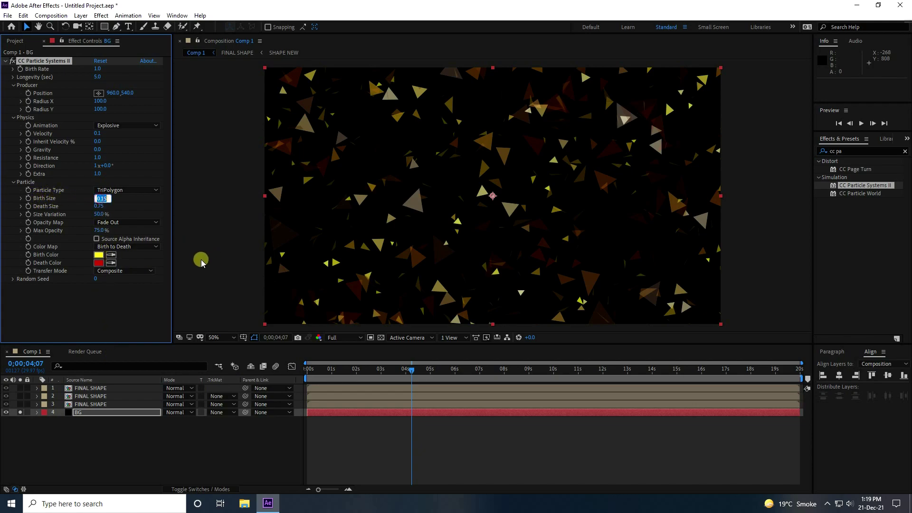
pyautogui.write('0.2')
pyautogui.press('Return')
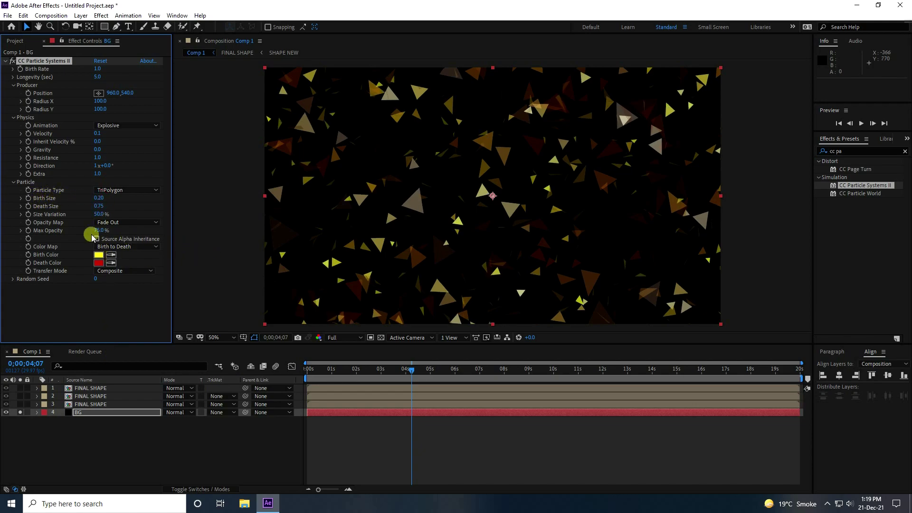
pyautogui.click(100, 206)
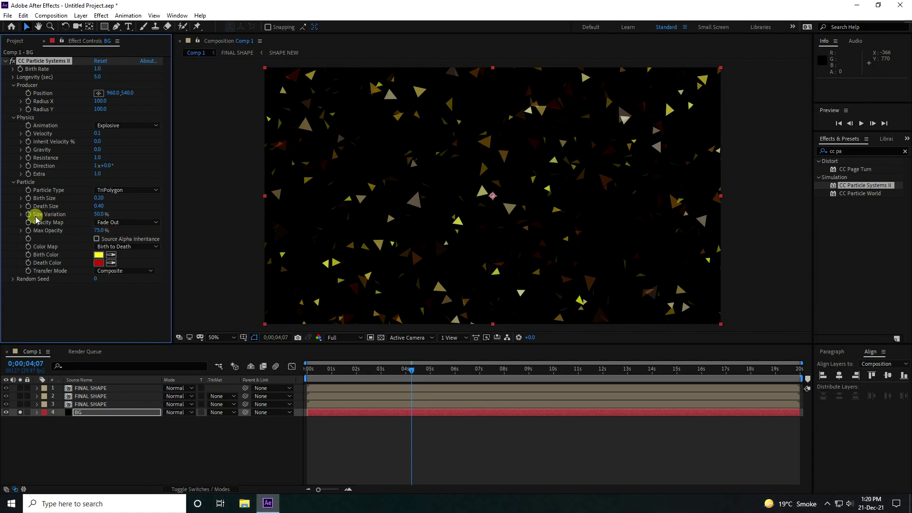
pyautogui.moveTo(99, 215); pyautogui.dragTo(179, 209)
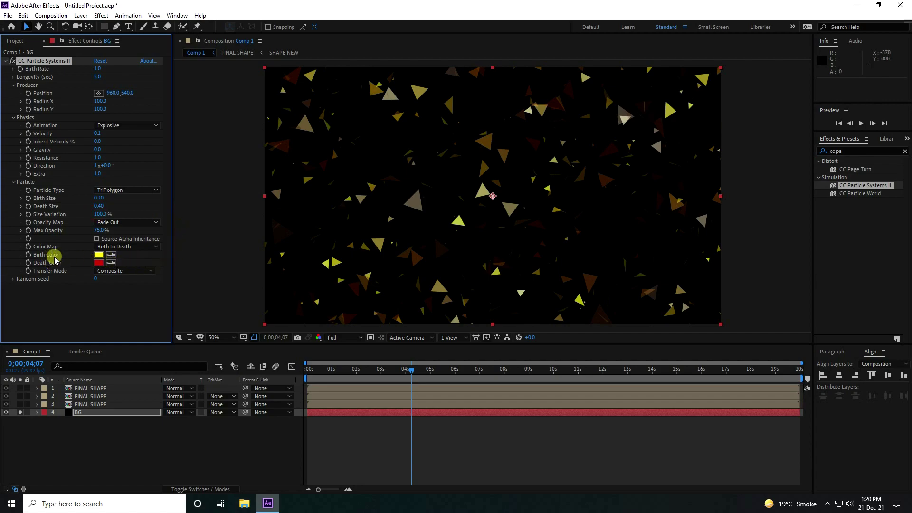
# Set the particle Birth Color to orange FF6A00.
pyautogui.click(98, 254)
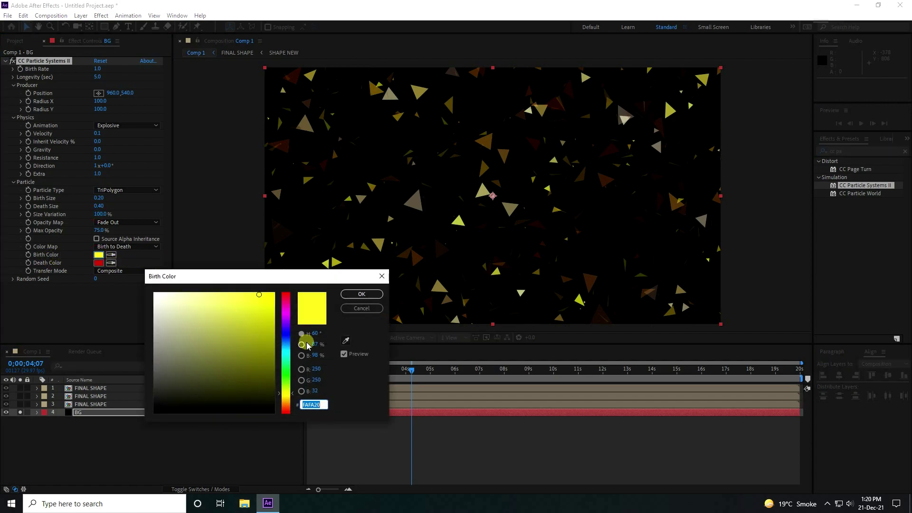
pyautogui.write('FF6A00')
pyautogui.press('Return')
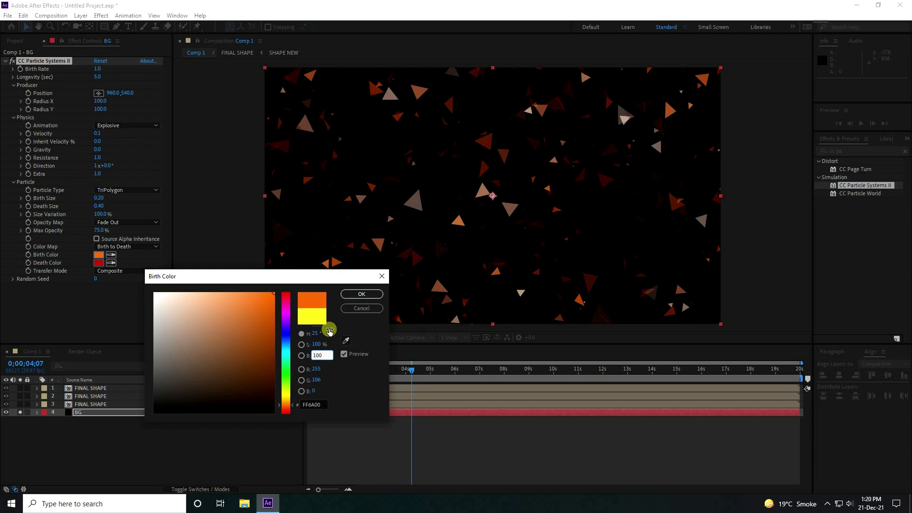
pyautogui.click(361, 294)
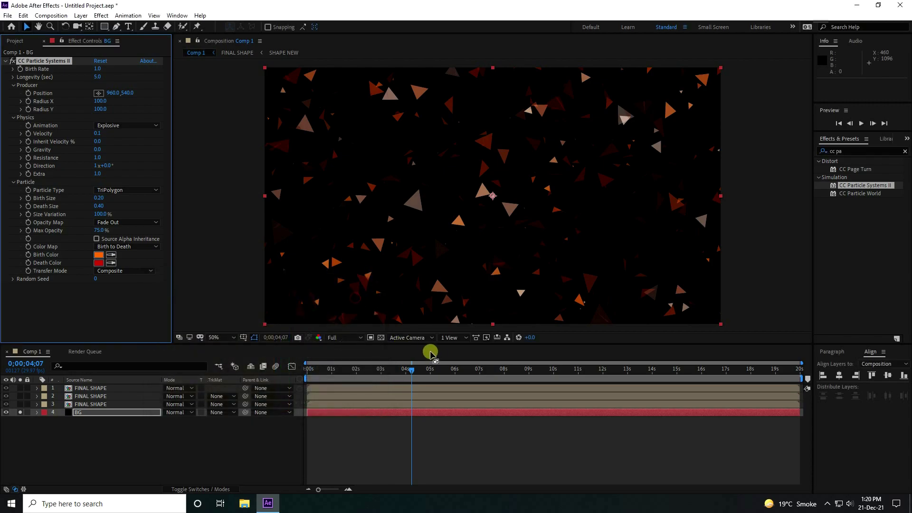
# Unsolo BG and move the playhead to about 6;22.
pyautogui.click(20, 412)
pyautogui.moveTo(412, 375); pyautogui.dragTo(213, 390)
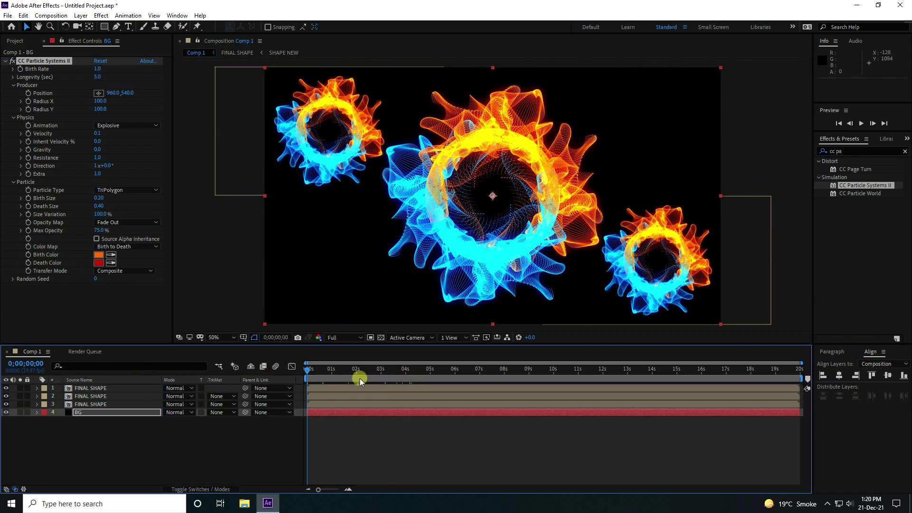
pyautogui.moveTo(360, 378); pyautogui.dragTo(473, 375)
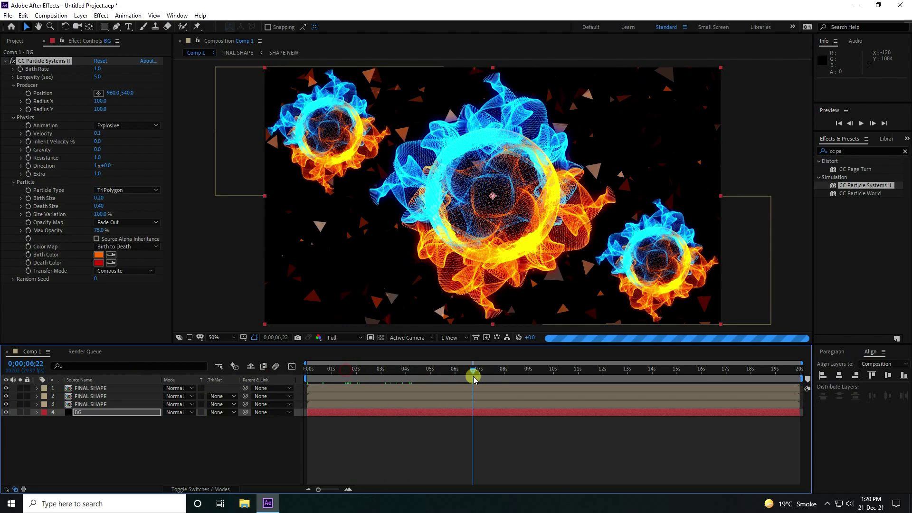
# Set the Death Color to blue with H 200, S 100, B 100.
pyautogui.click(98, 263)
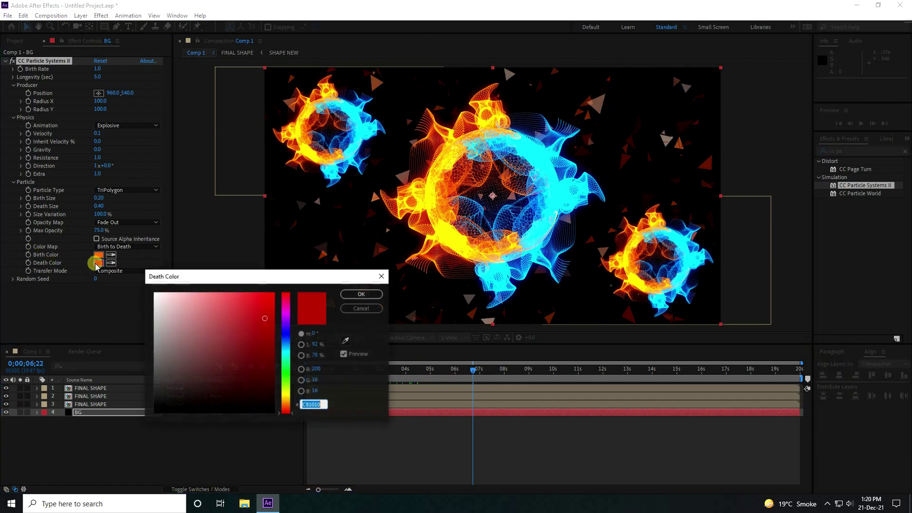
pyautogui.click(313, 332)
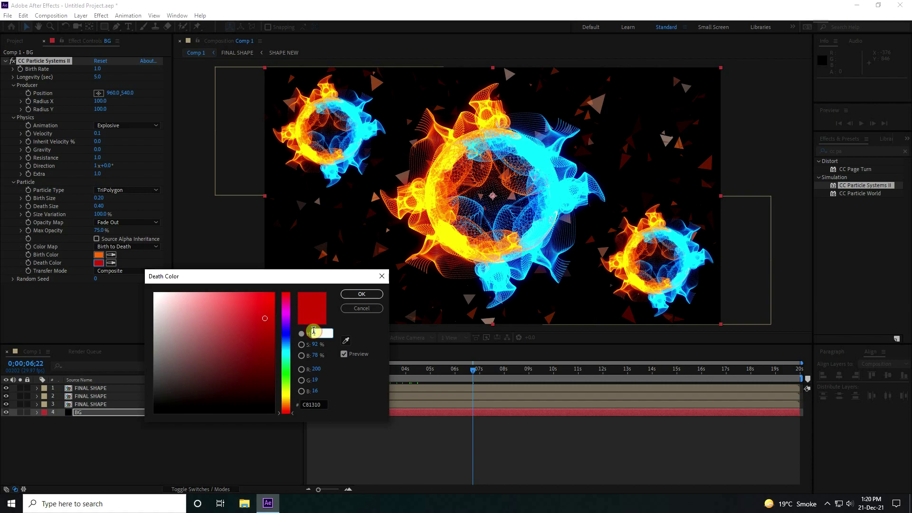
pyautogui.write('100')
pyautogui.press('BackSpace')
pyautogui.write('200')
pyautogui.press('Tab')
pyautogui.write('100')
pyautogui.press('Tab')
pyautogui.write('100')
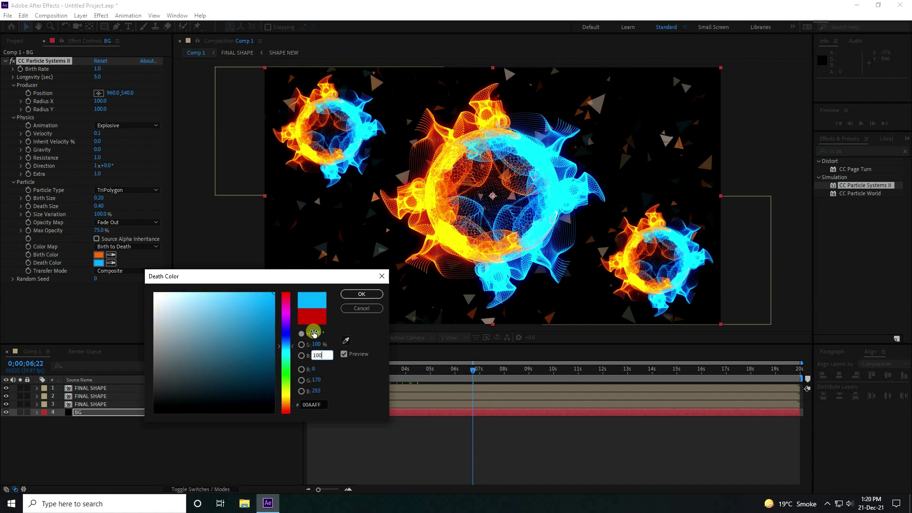
pyautogui.click(361, 294)
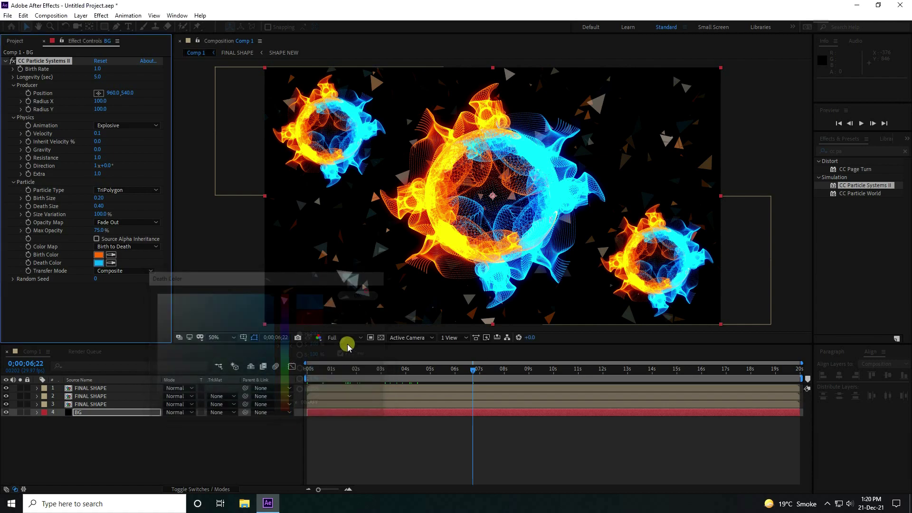
# Search Effects & Presets for glow and apply the Glow effect to the BG layer.
pyautogui.click(852, 151)
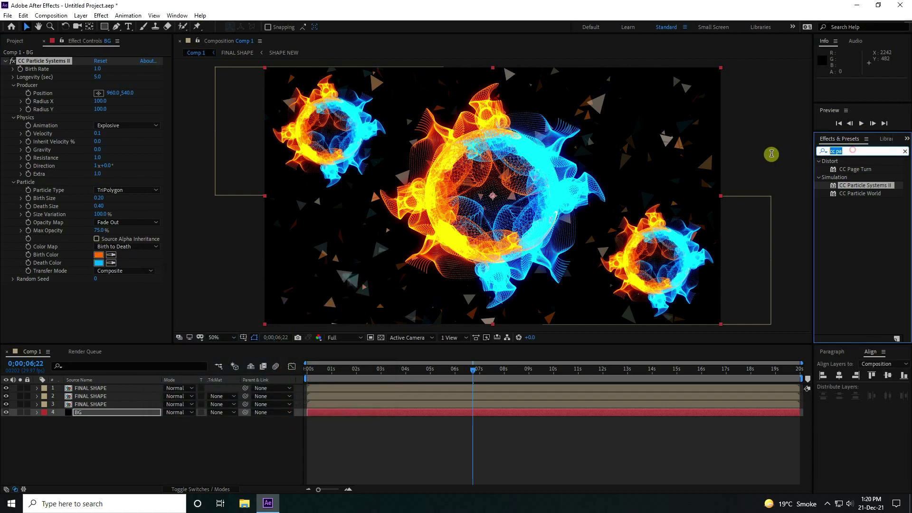
pyautogui.write('glow')
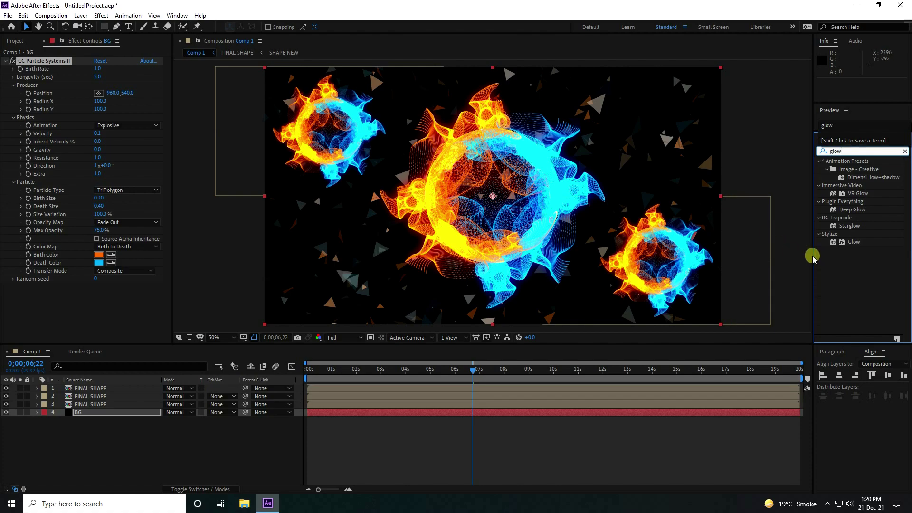
pyautogui.moveTo(850, 243); pyautogui.dragTo(107, 413)
# Set the BG Glow to Threshold 60%, Radius 20 and Intensity 2.0.
pyautogui.click(99, 222)
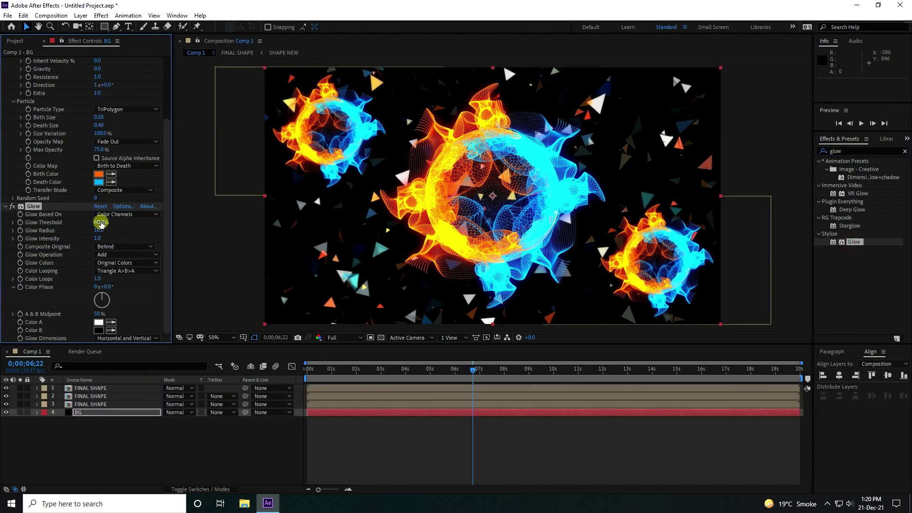
pyautogui.write('100')
pyautogui.press('Tab')
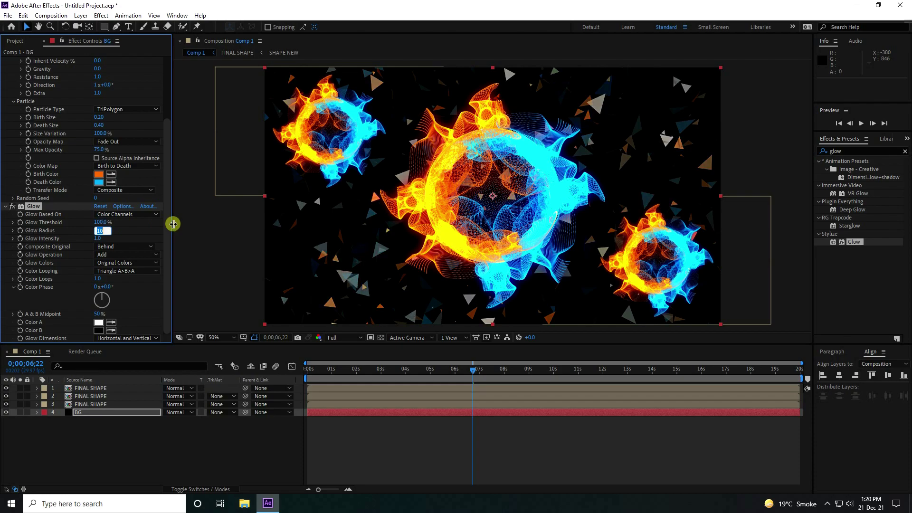
pyautogui.press('Tab')
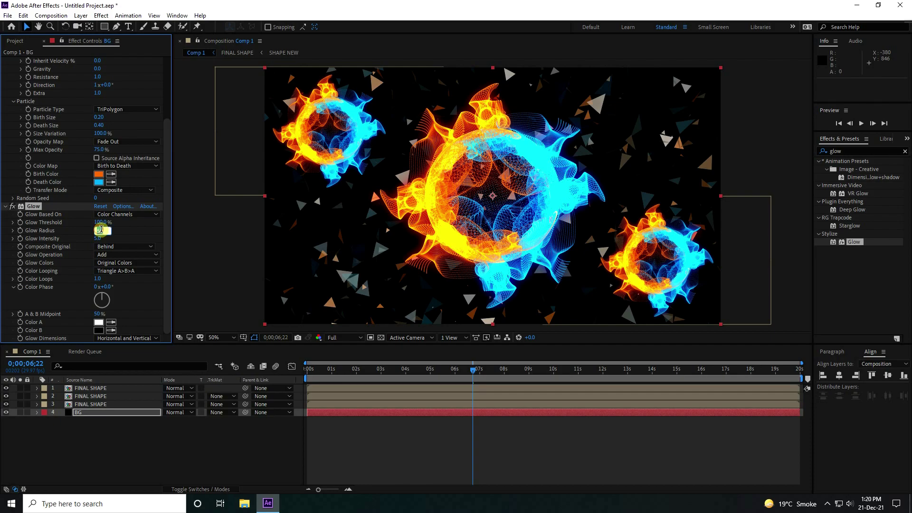
pyautogui.click(102, 223)
pyautogui.write('50')
pyautogui.press('Return')
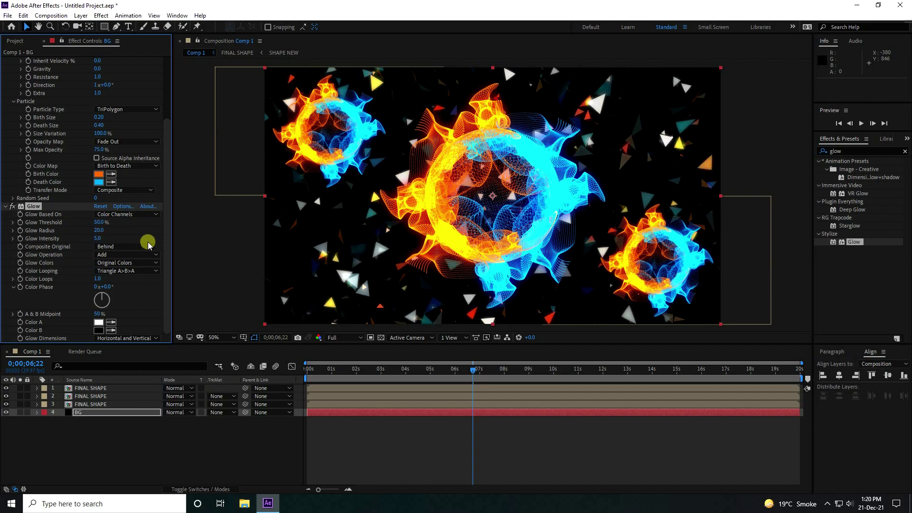
pyautogui.click(99, 223)
pyautogui.write('60')
pyautogui.press('Return')
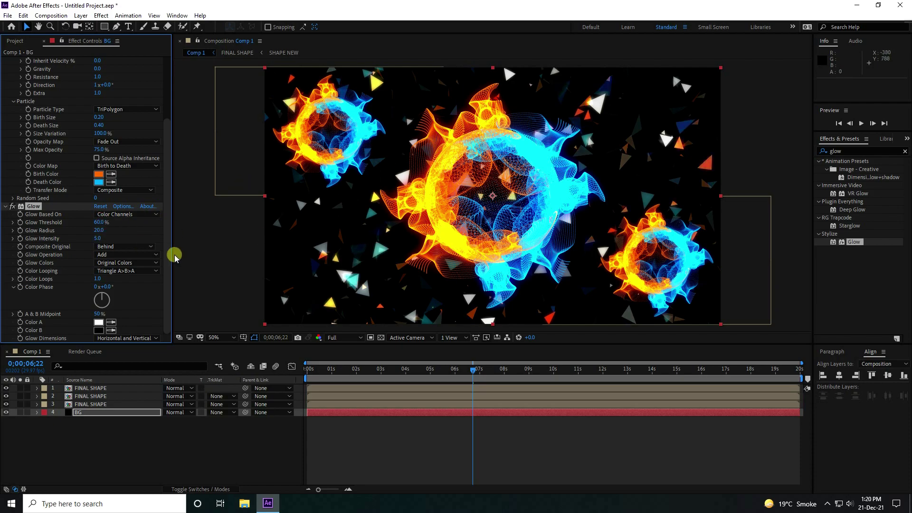
pyautogui.click(98, 239)
pyautogui.press('Return')
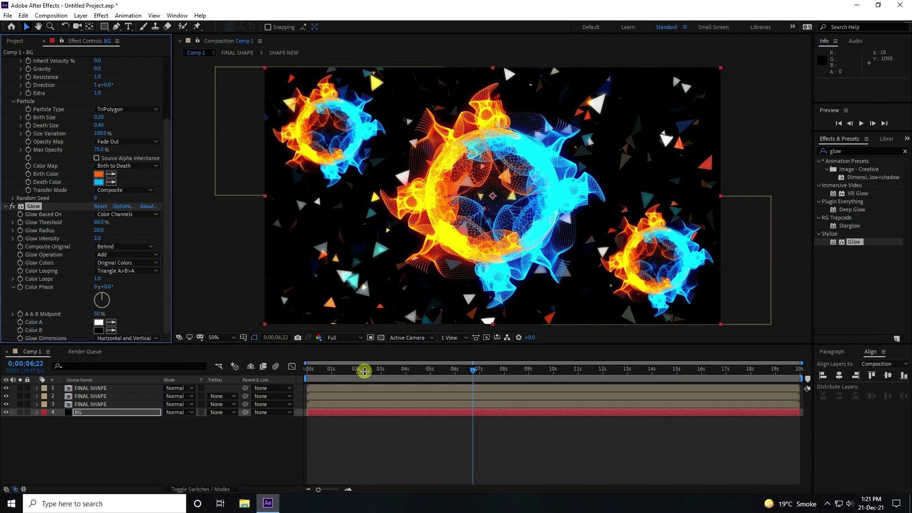
# Preview from frame 0 the three particle rings spinning over the drifting glowing triangles.
pyautogui.moveTo(336, 368); pyautogui.dragTo(306, 368)
pyautogui.press('space')
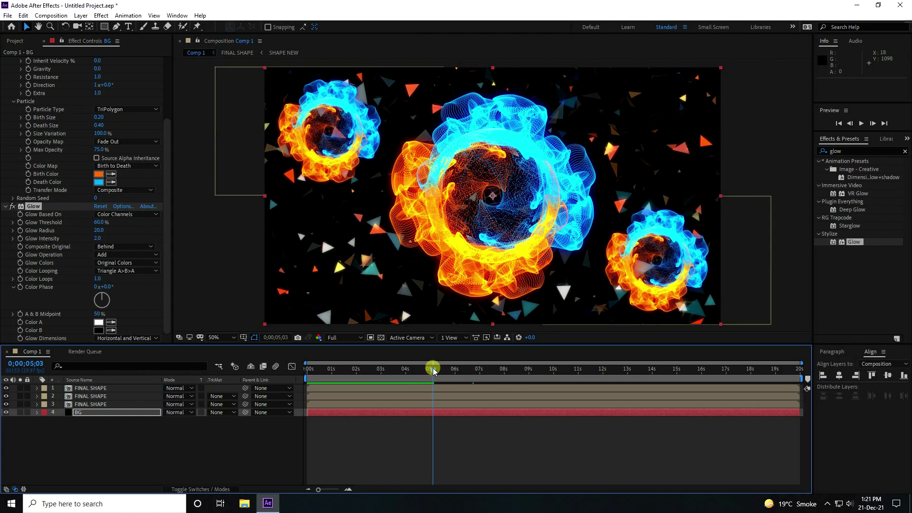
pyautogui.press('space')
pyautogui.press('space')
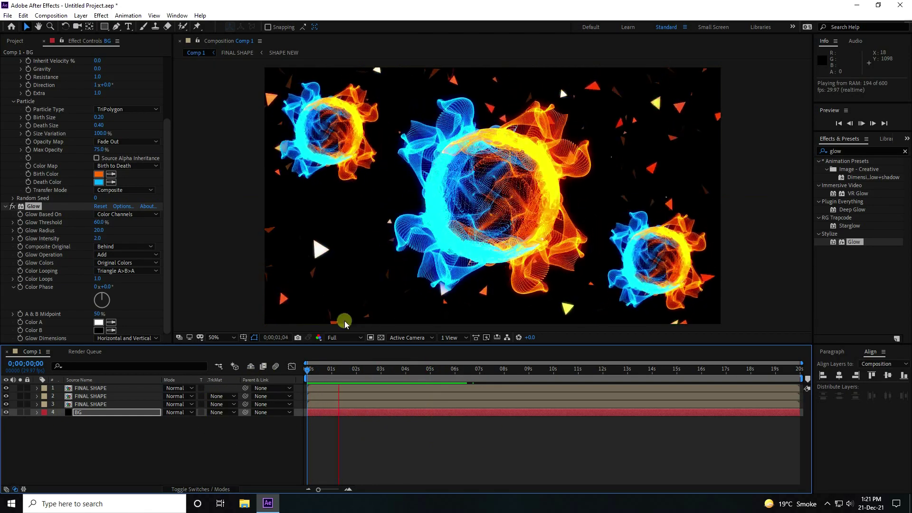